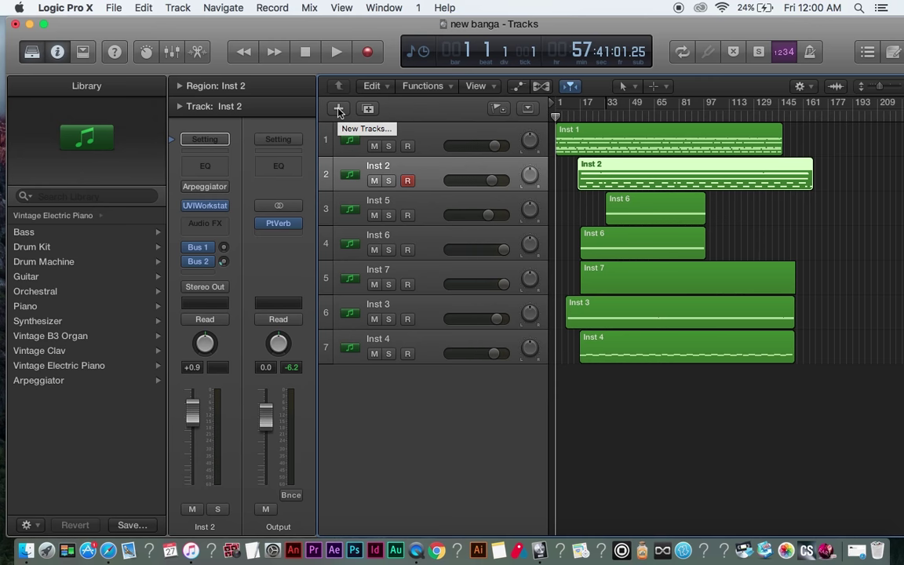
Step: Add one software instrument track and load the stereo UVIWorkstation plug-in on it
left_click(338, 109)
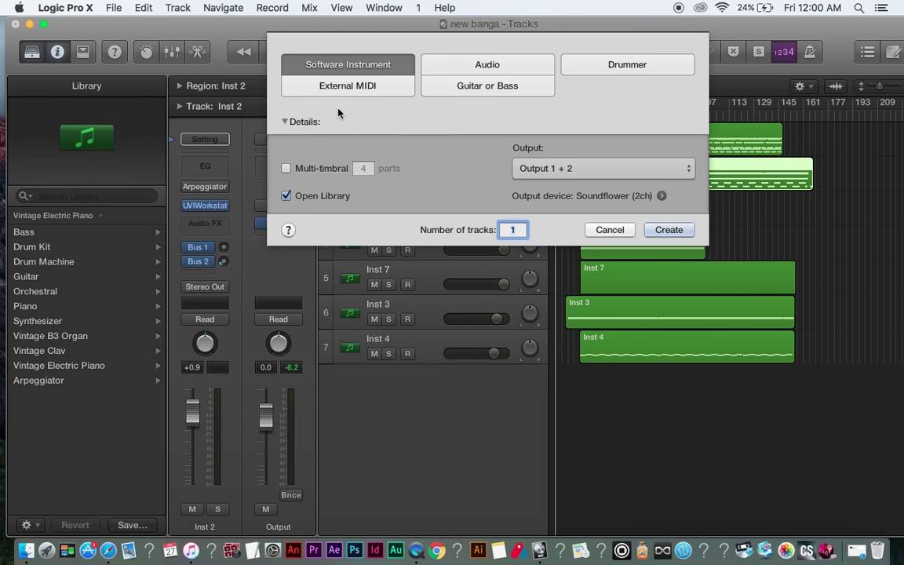
left_click(669, 230)
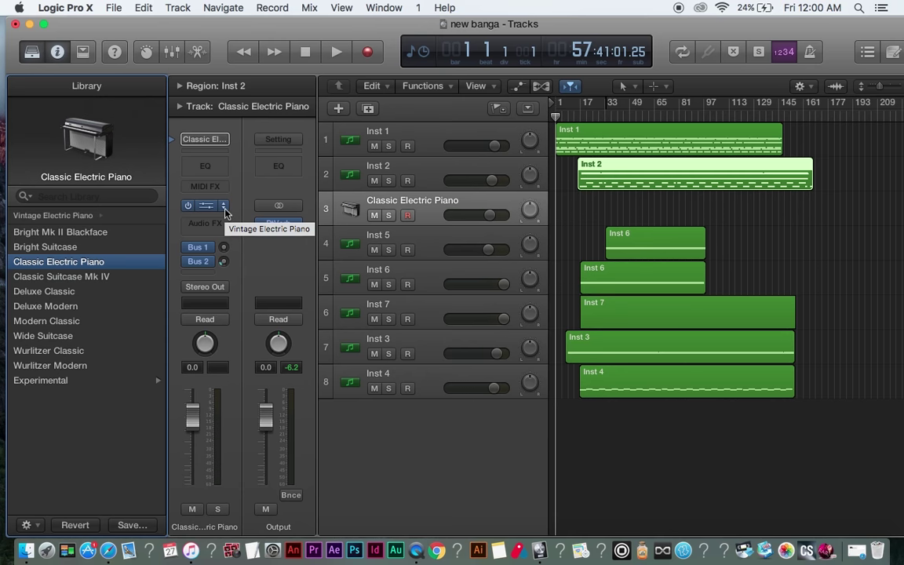
left_click(224, 208)
mouse_move(278, 474)
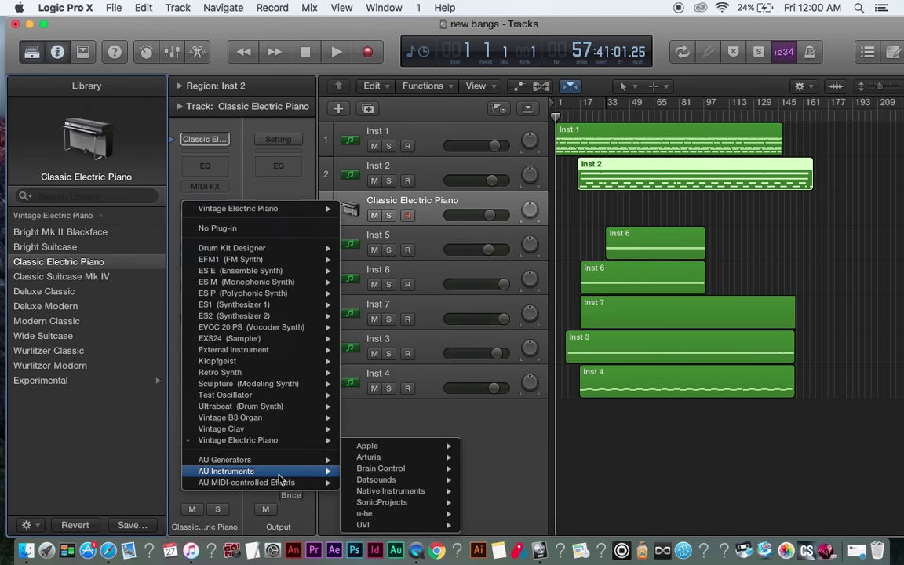
mouse_move(374, 524)
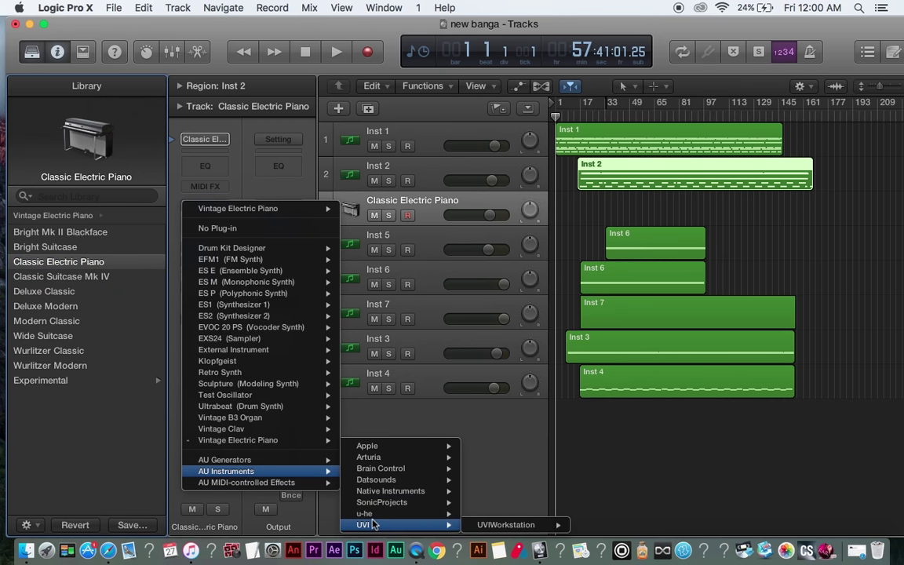
mouse_move(506, 524)
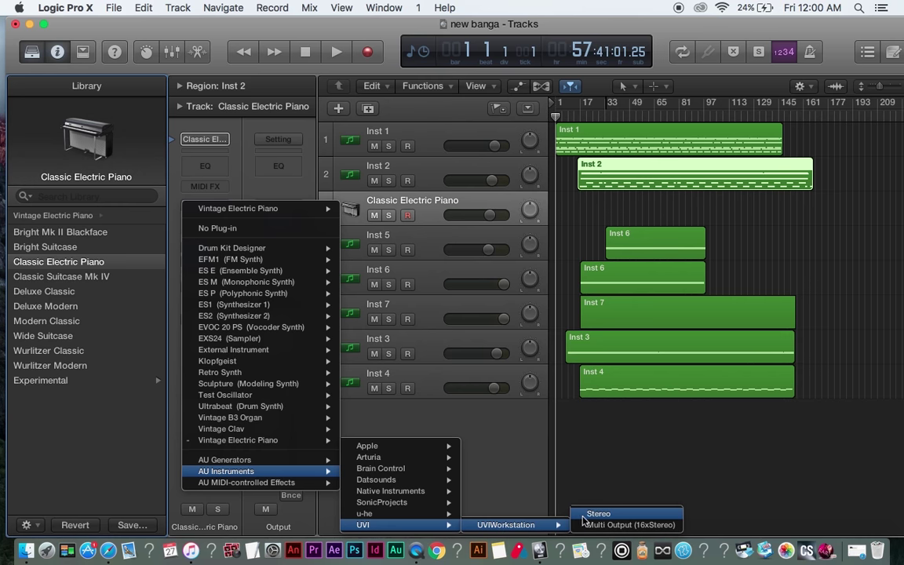
left_click(588, 515)
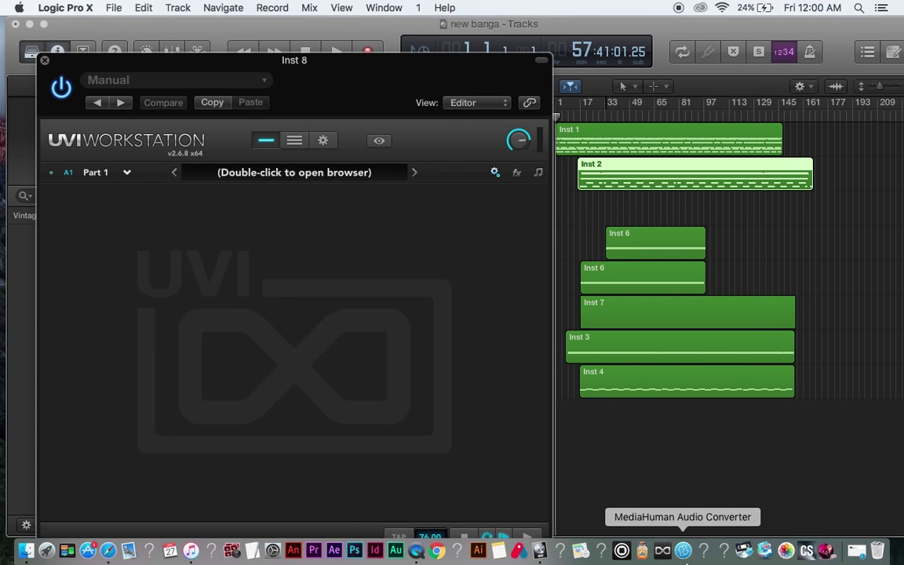
left_click_drag(353, 113, 826, 65)
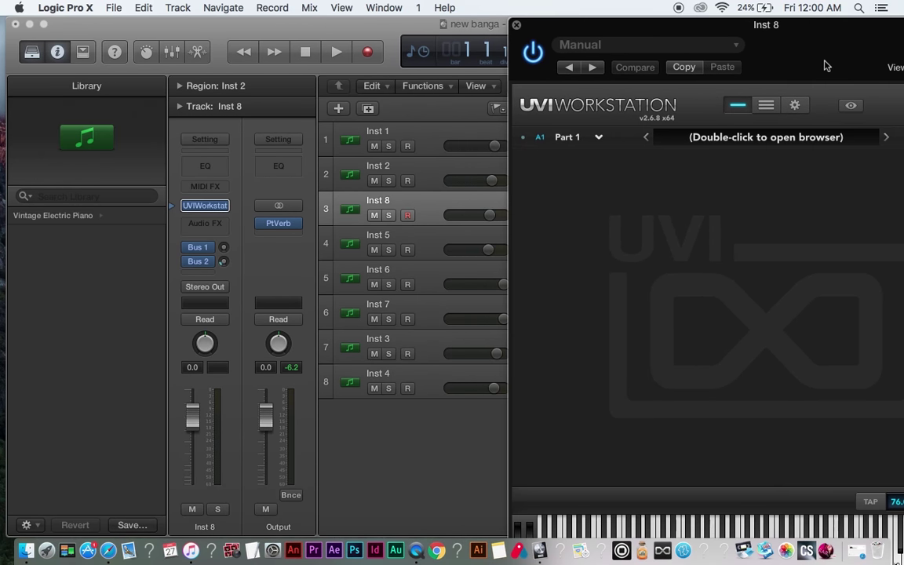
Step: Load the 2 Strings patch from the VV_Mello soundbank and audition a note with it
double_click(762, 140)
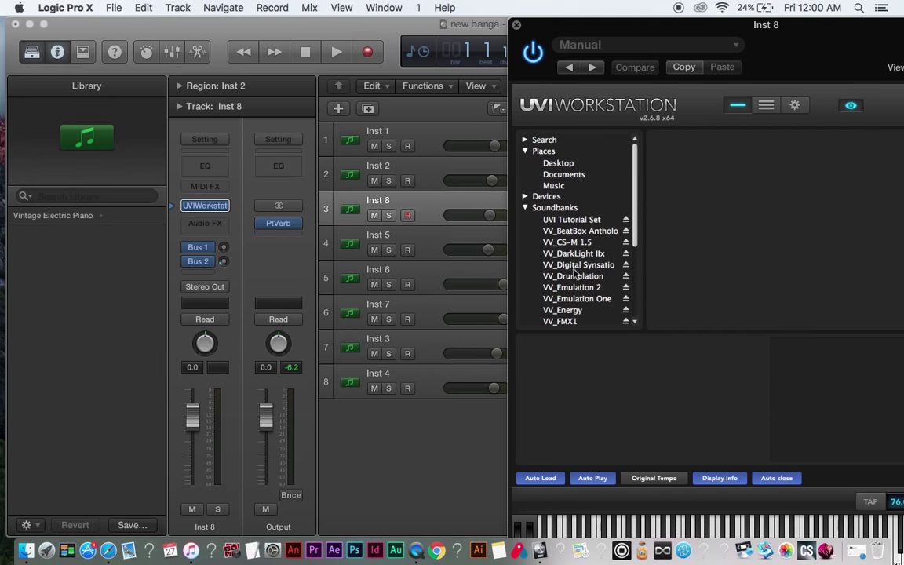
scroll(576, 300, "down", 4)
left_click(571, 298)
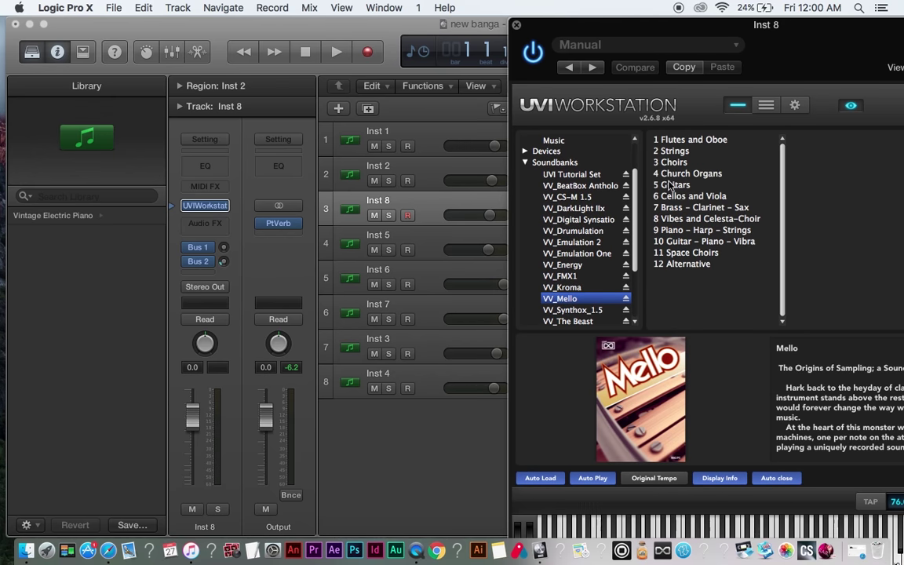
left_click(674, 151)
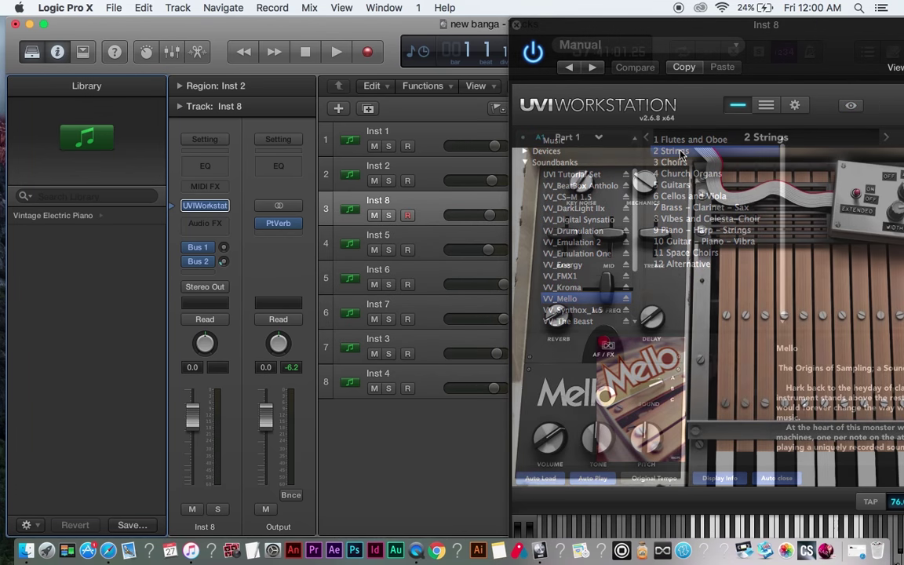
left_click(540, 137)
left_click(545, 146)
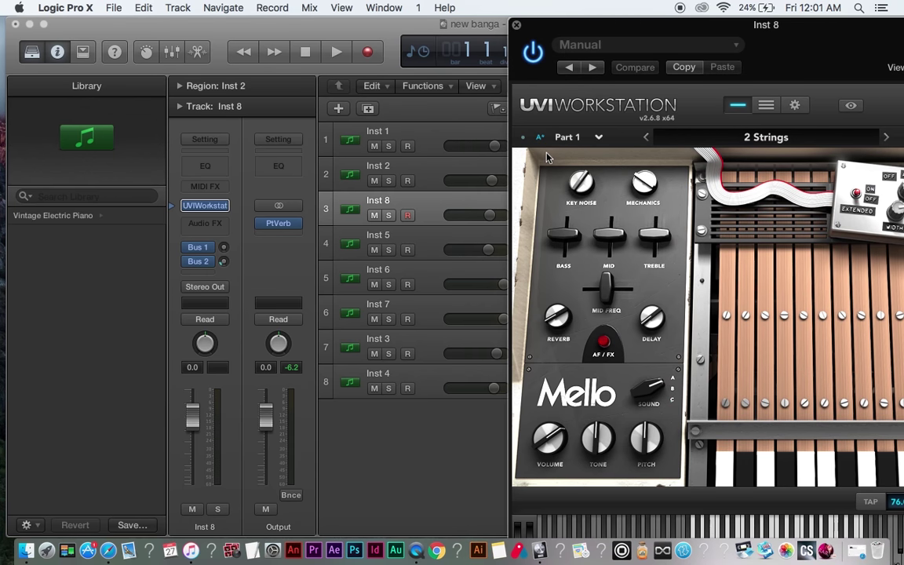
left_click_drag(772, 36, 774, 6)
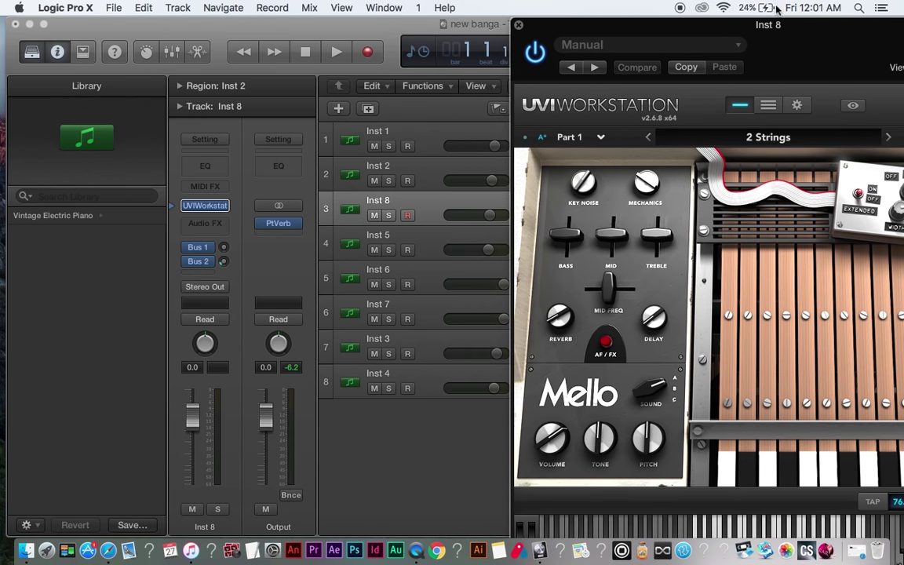
left_click(735, 522)
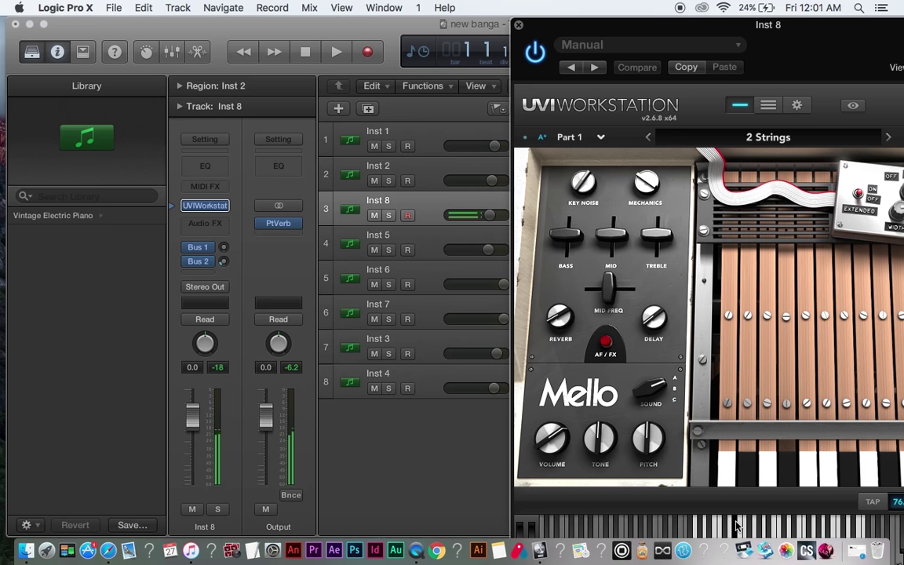
Step: Close the UVIWorkstation window and delete the Inst 8 track
left_click_drag(789, 56, 471, 223)
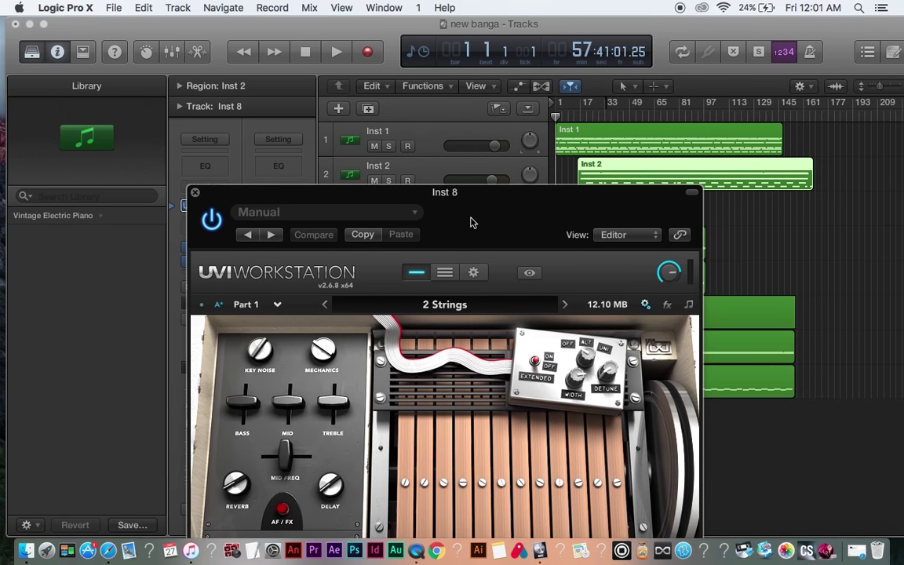
left_click(194, 192)
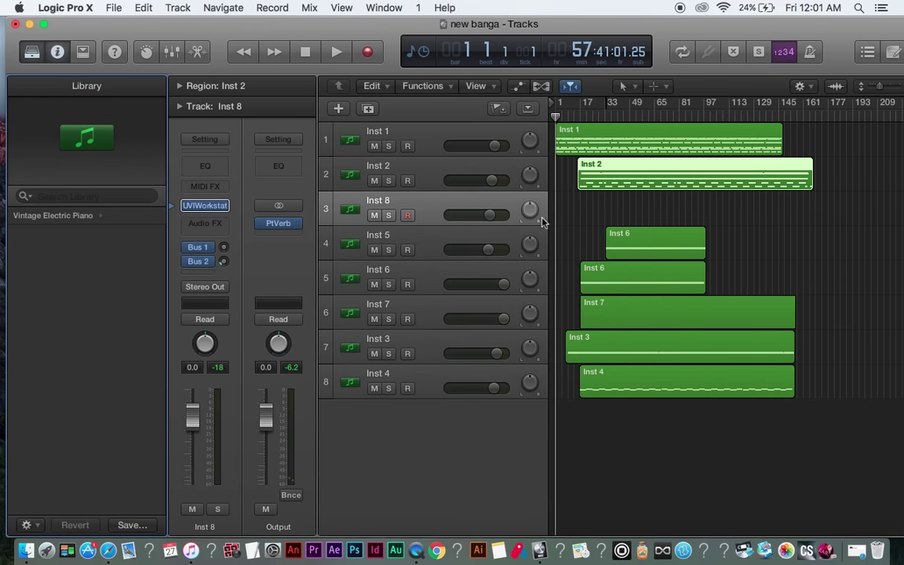
left_click(503, 204)
key("super+BackSpace")
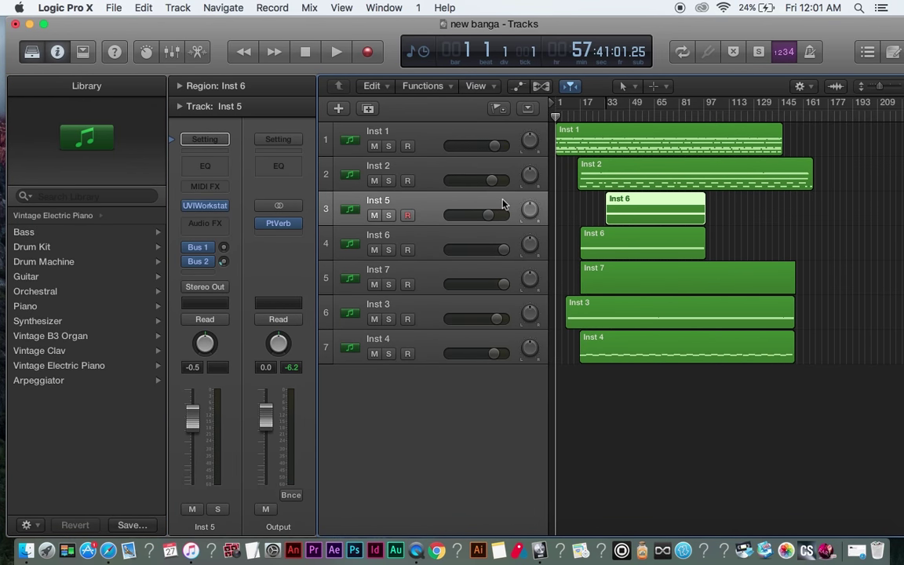
Step: View the UVIWorkstation patch on the Inst 1 track and look into its WaveRunner soundbank
left_click(385, 131)
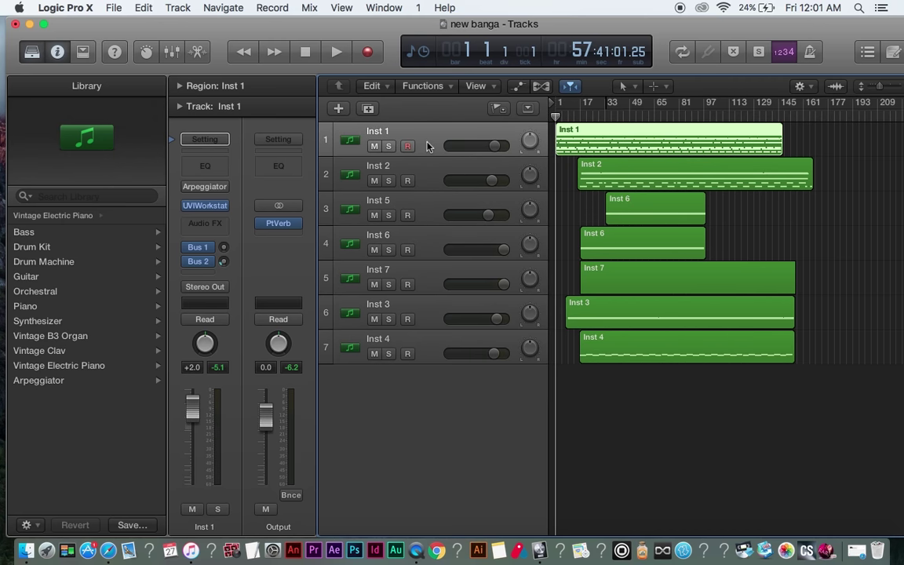
left_click(206, 206)
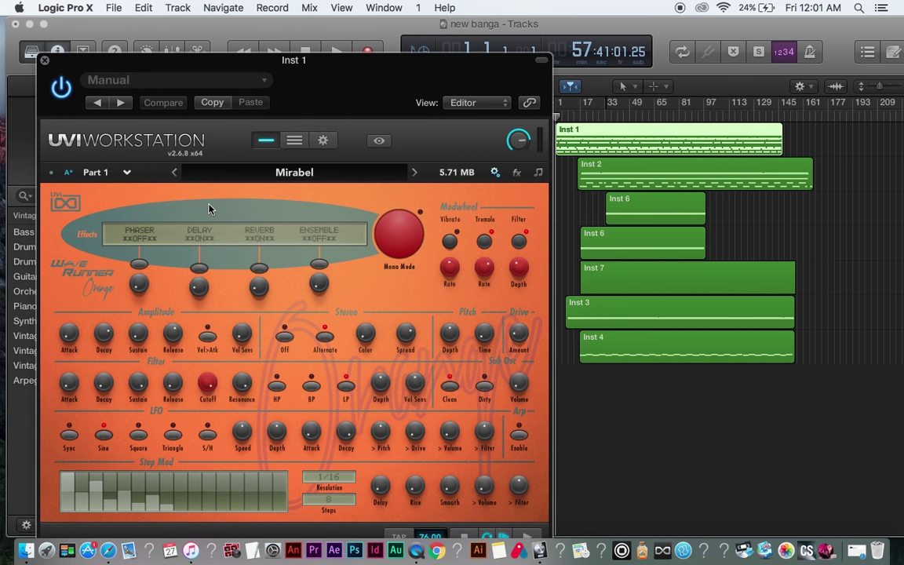
left_click(277, 174)
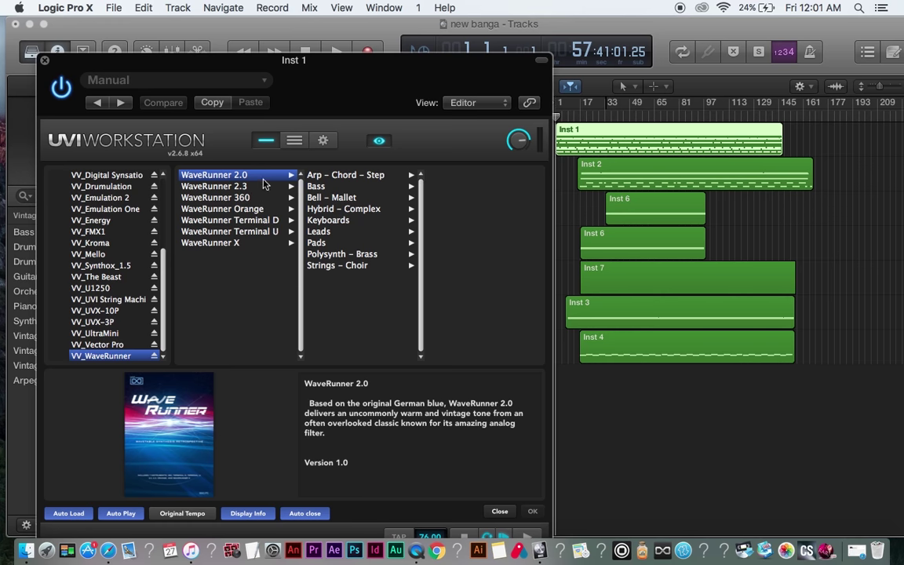
left_click(44, 61)
left_click(196, 208)
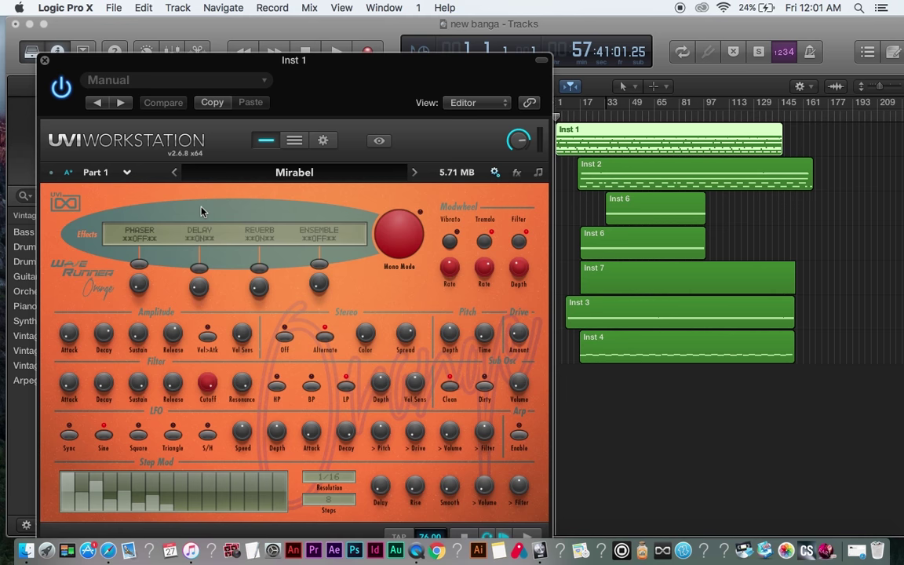
left_click_drag(372, 57, 346, 220)
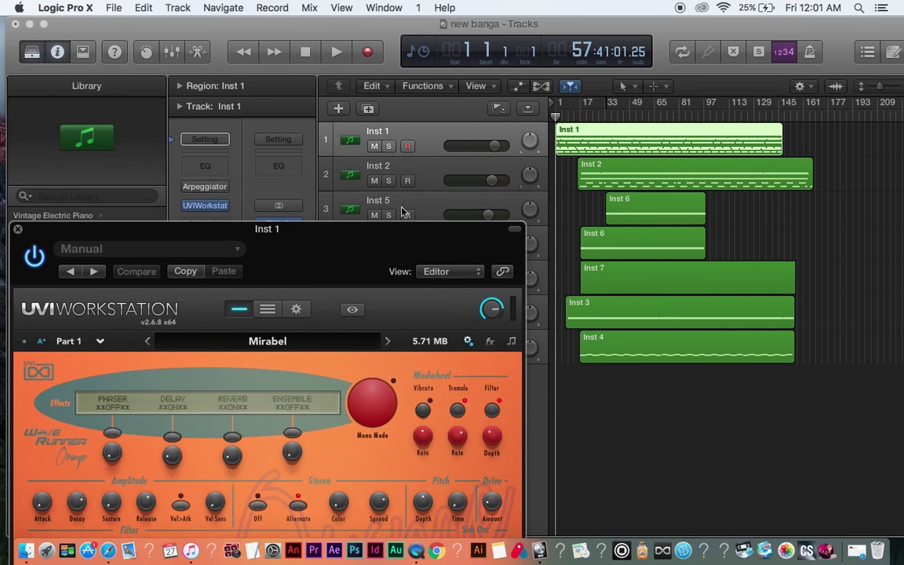
Step: Listen to the Inst 1 track soloed from the start of the project, ending with playback stopped and solo off
left_click(387, 147)
key("space")
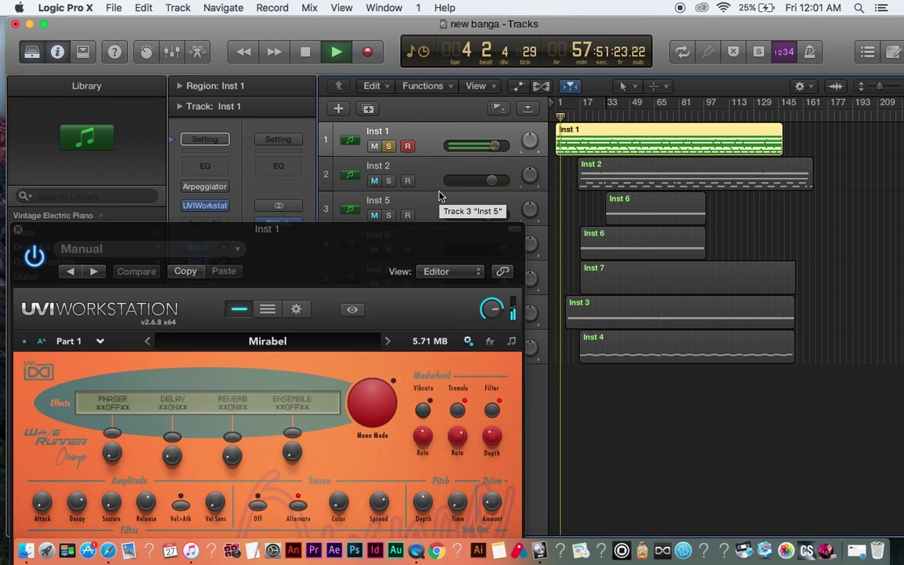
left_click(350, 271)
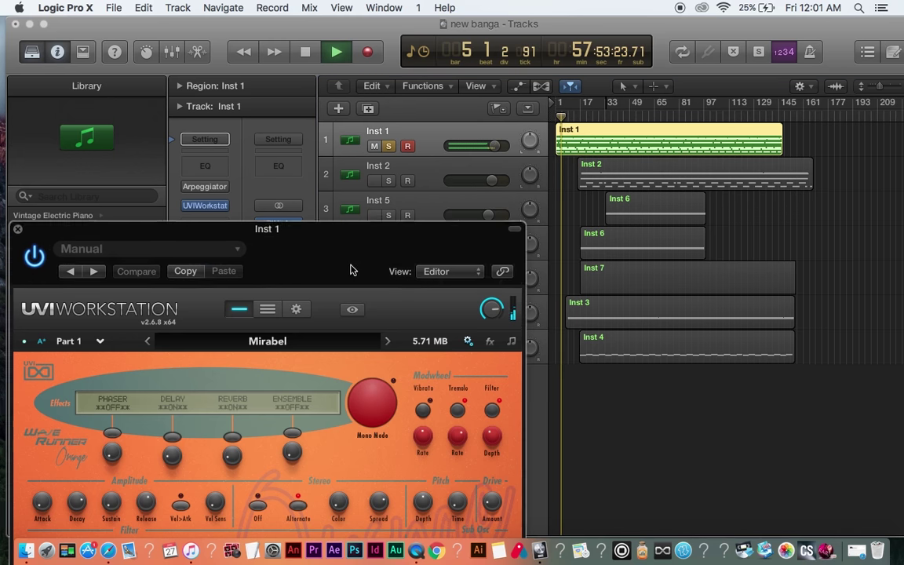
left_click_drag(350, 270, 369, 242)
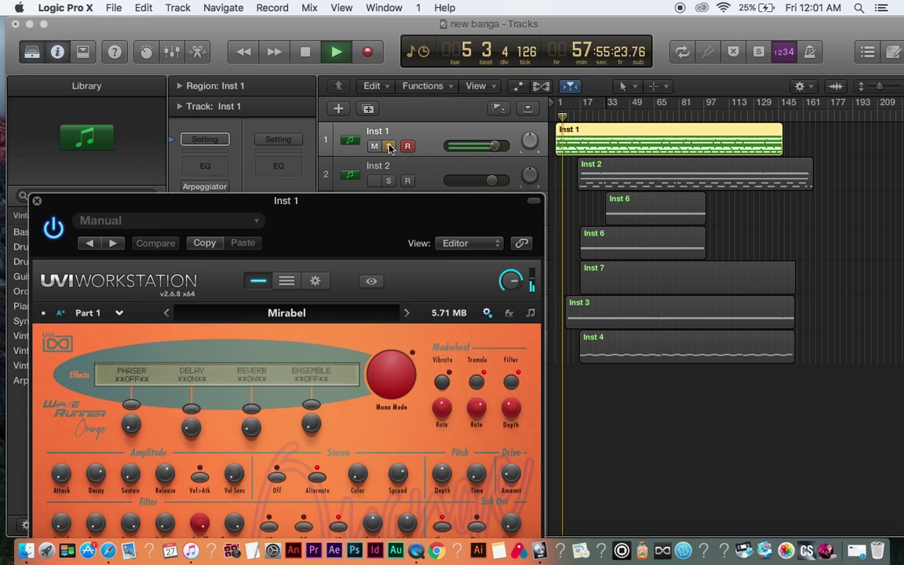
left_click(388, 146)
key("space")
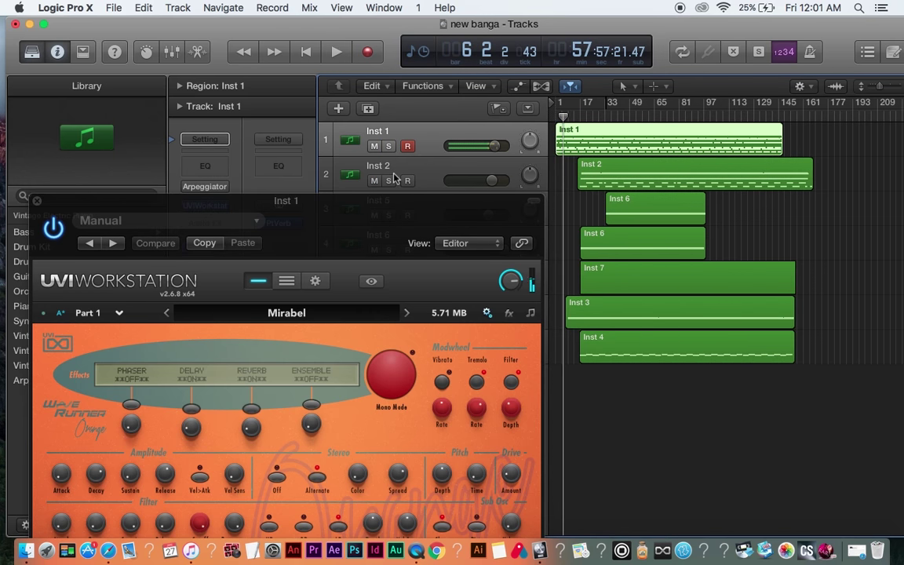
Step: Solo the Inst 2 track and check which patch its UVIWorkstation instrument uses
left_click(389, 181)
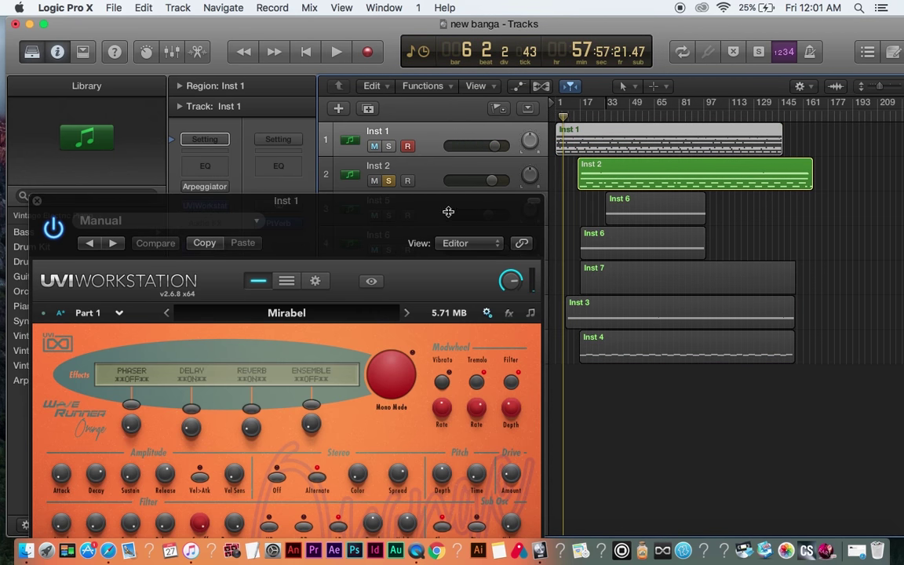
left_click(36, 200)
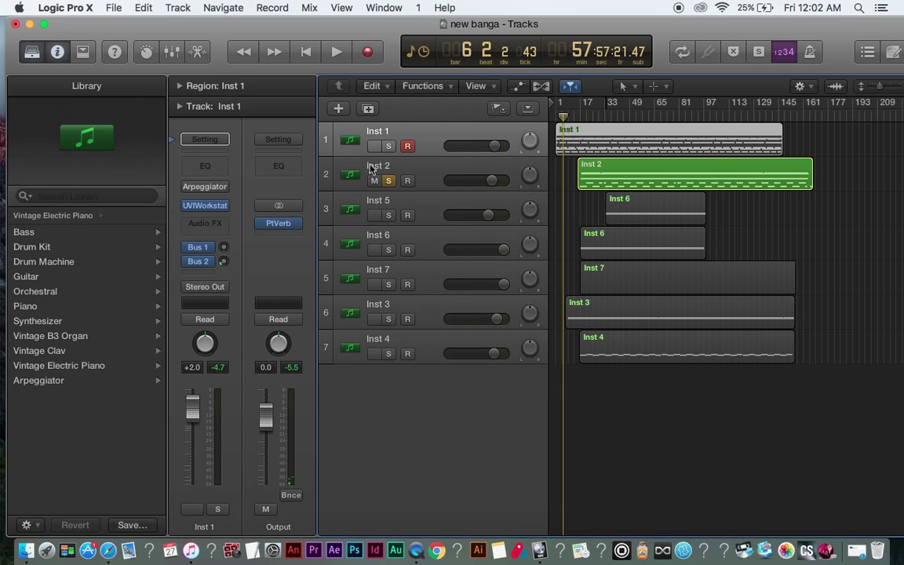
left_click(372, 170)
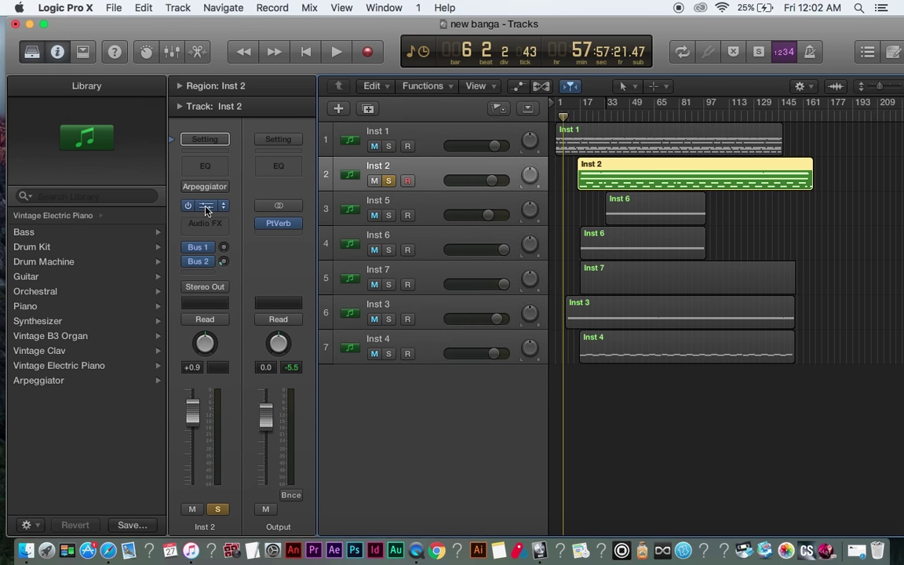
left_click(204, 207)
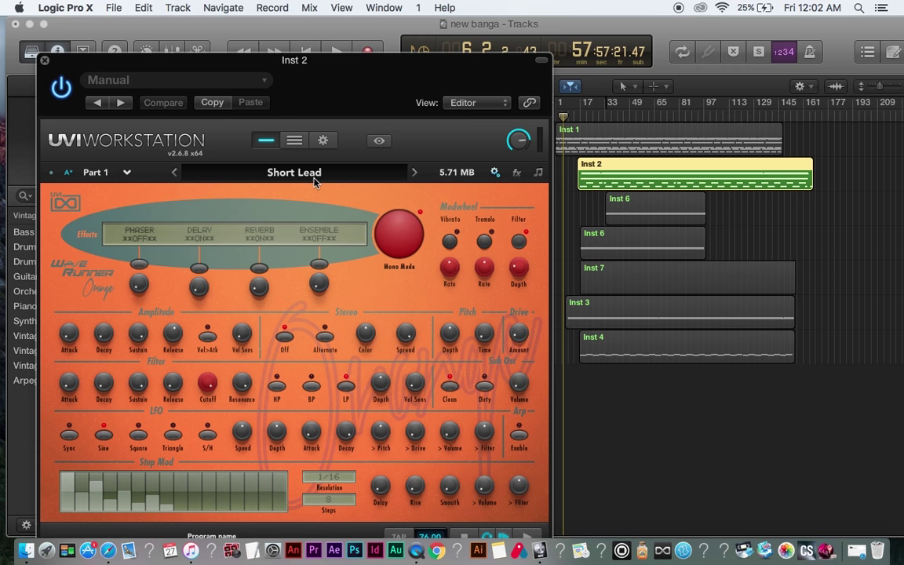
left_click(47, 61)
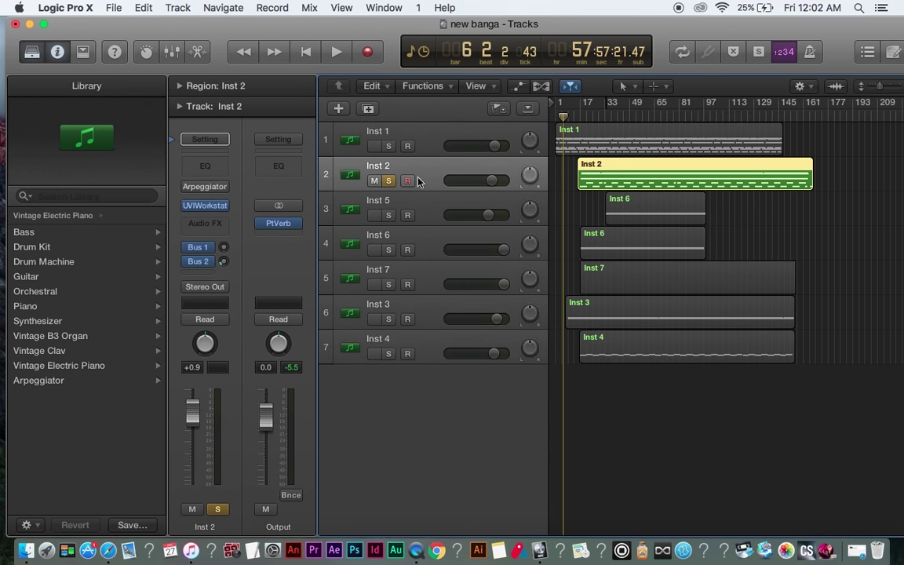
Step: Play the soloed Inst 2 part from bar 17 and switch the transport display to show tempo, key and time signature
left_click(575, 116)
left_click_drag(575, 116, 580, 118)
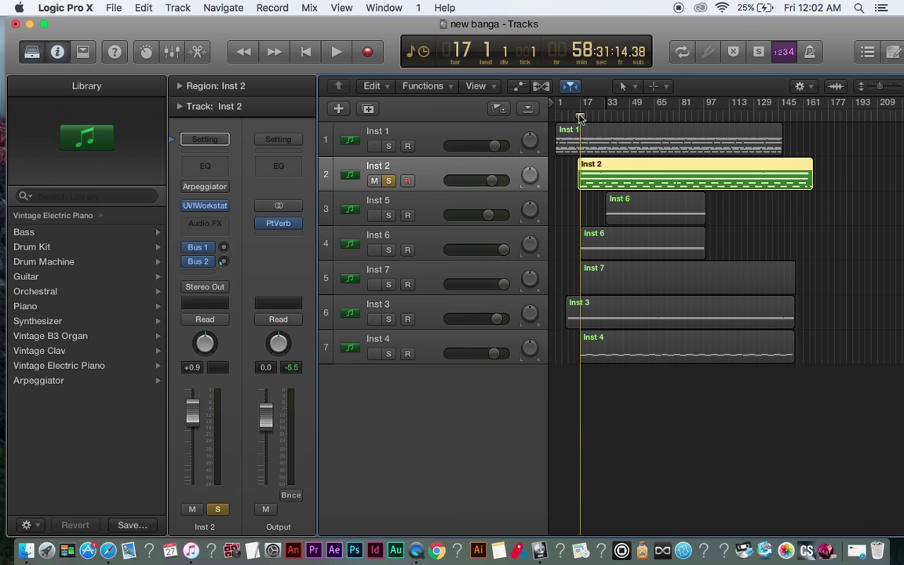
key("space")
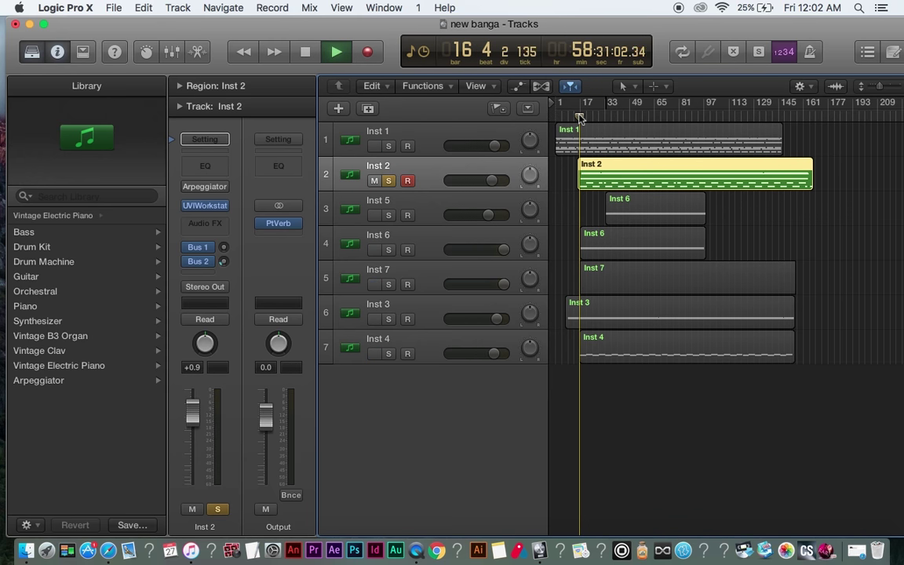
scroll(555, 236, "up", 10)
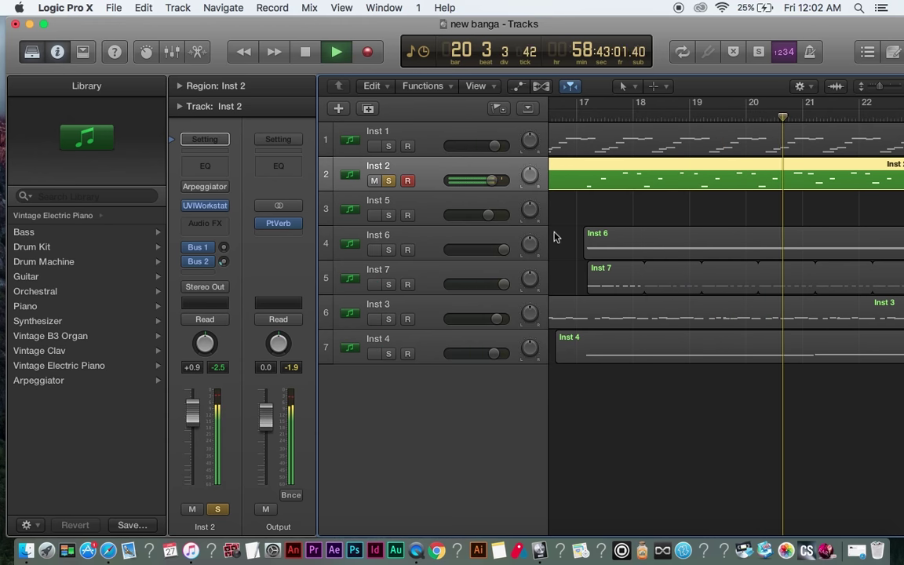
left_click(417, 53)
left_click(437, 53)
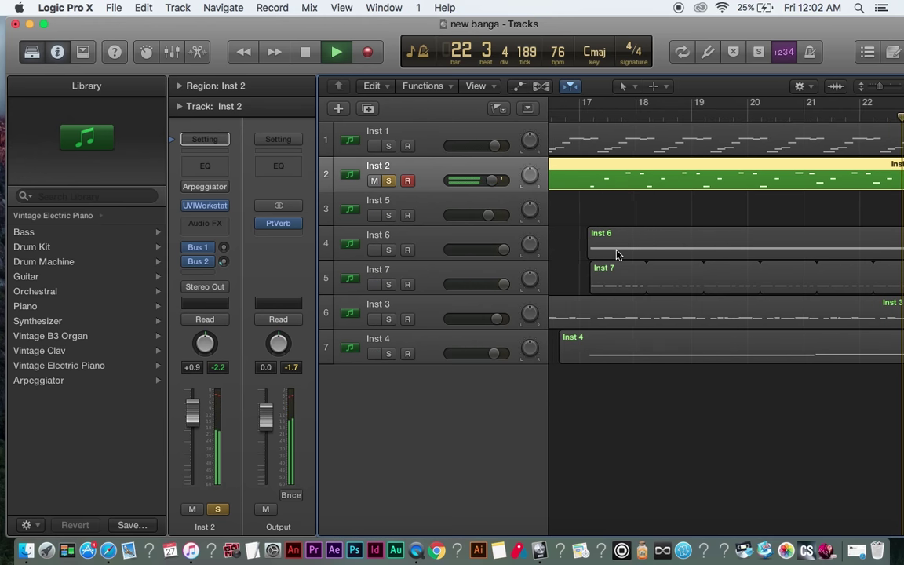
Step: Examine a wider span of the arrangement, from about bar 13 to bar 41, while the Inst 2 part plays
key("super+Left")
key("super+Left")
key("super+Left")
key("super+Left")
key("super+Left")
key("super+Right")
key("super+Right")
key("super+Left")
key("super+Left")
key("super+Left")
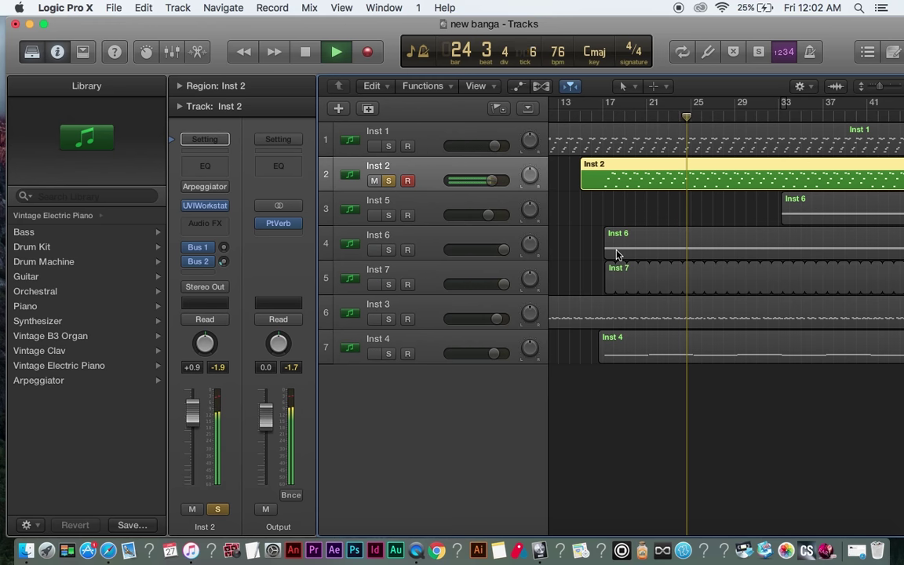
Step: Turn off solo on the Inst 2 track and stop playback
left_click(388, 181)
key("space")
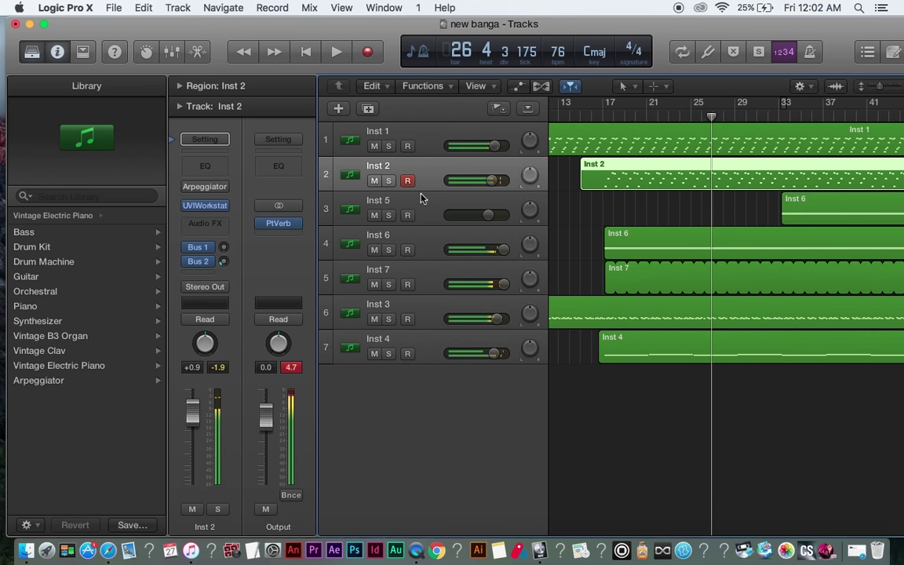
Step: Select the Inst 5 track and place the playhead at bar 33, where its region begins
left_click(502, 203)
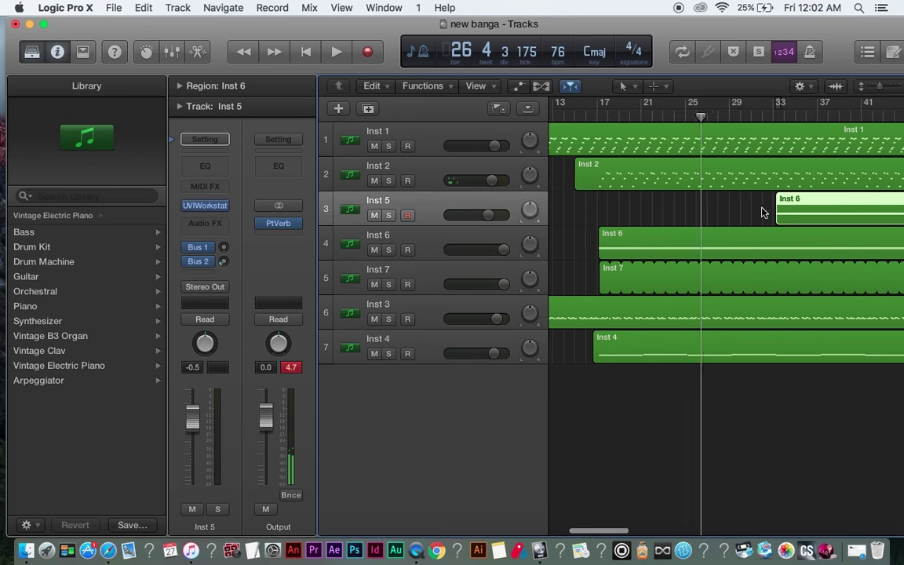
scroll(764, 210, "right", 4)
left_click(722, 118)
left_click(721, 118)
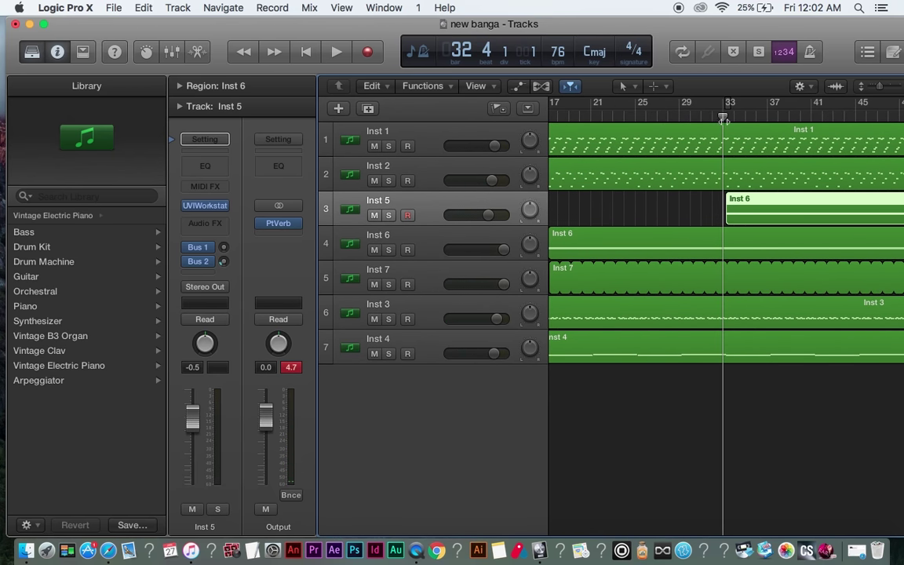
Step: Check which patch Inst 5's UVIWorkstation uses and where it sits in the soundbank browser, closing the plug-in window when done
left_click(210, 206)
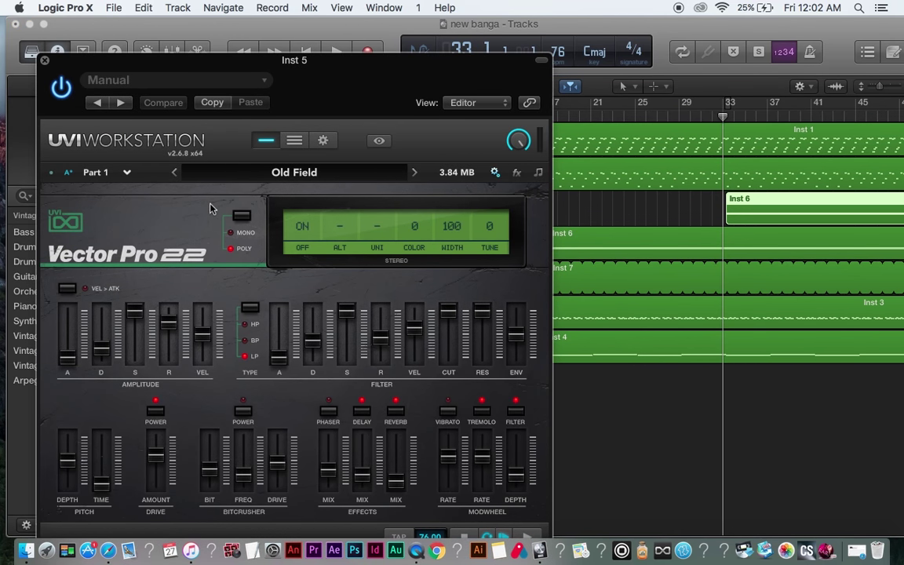
left_click(293, 172)
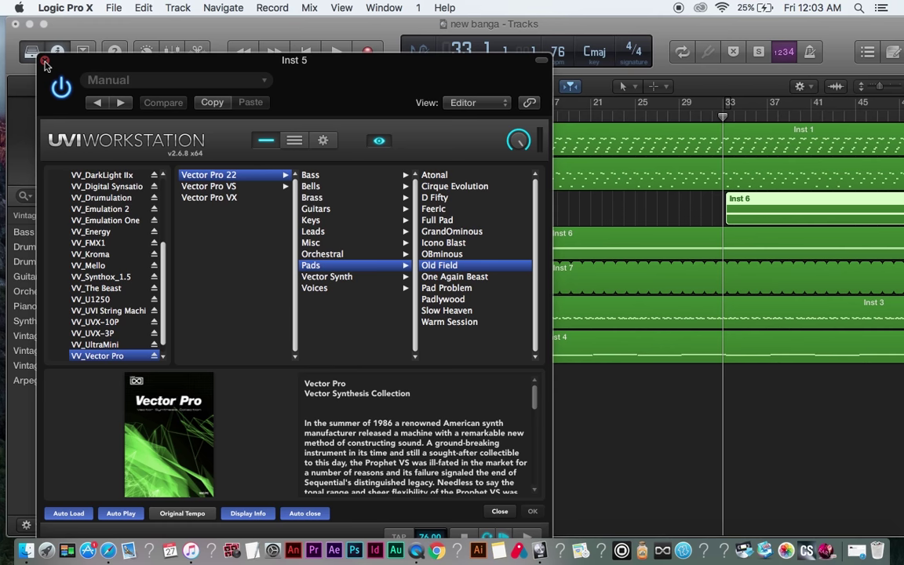
left_click(45, 61)
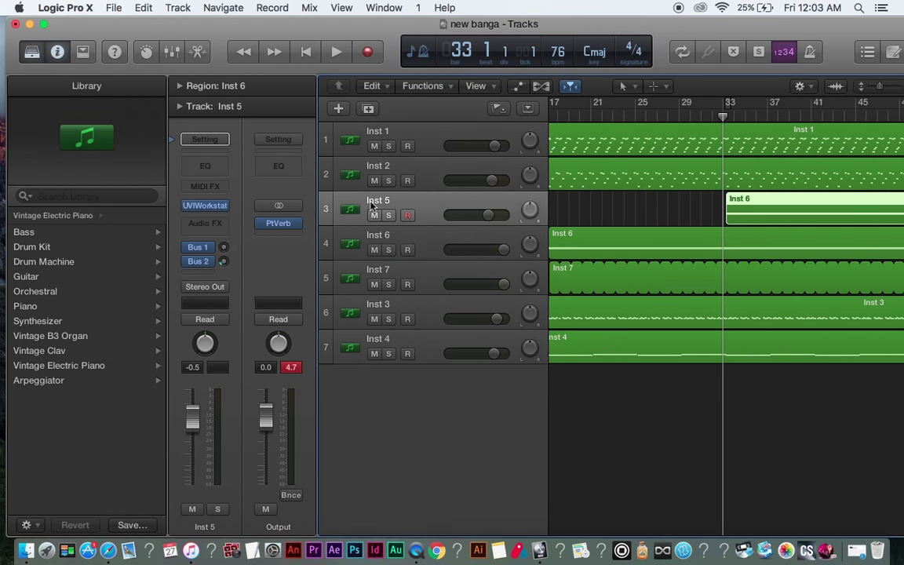
Step: Play the Inst 5 part soloed from bar 33, ending with playback stopped and solo off
scroll(561, 233, "left", 2)
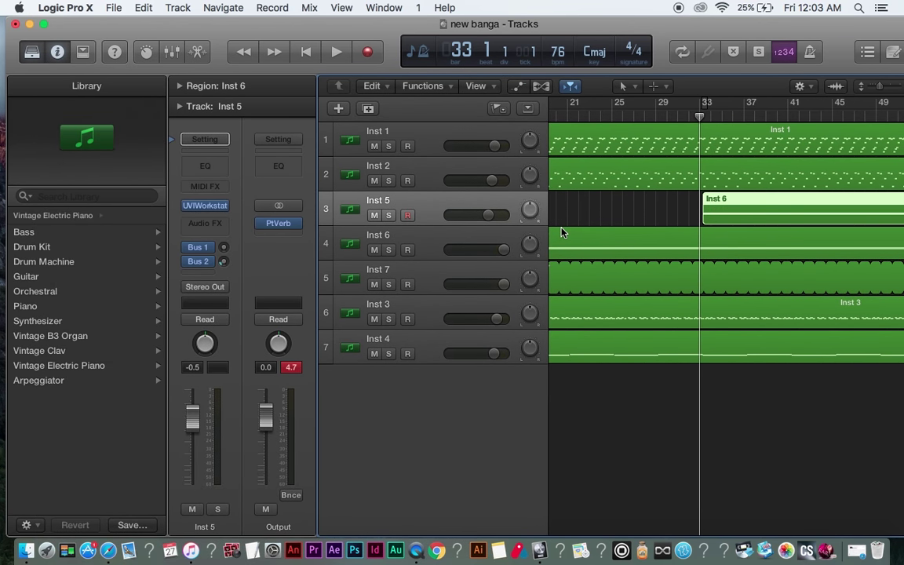
left_click(388, 215)
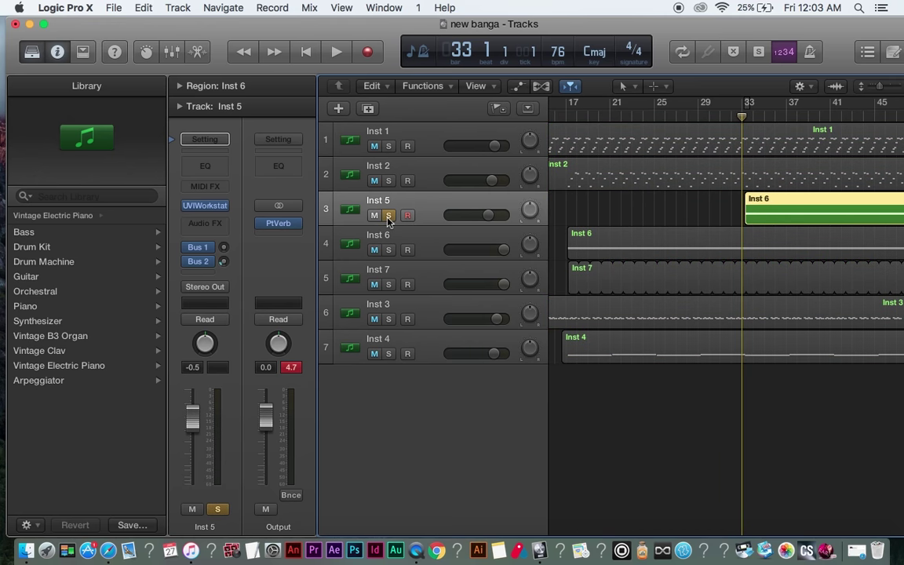
key("space")
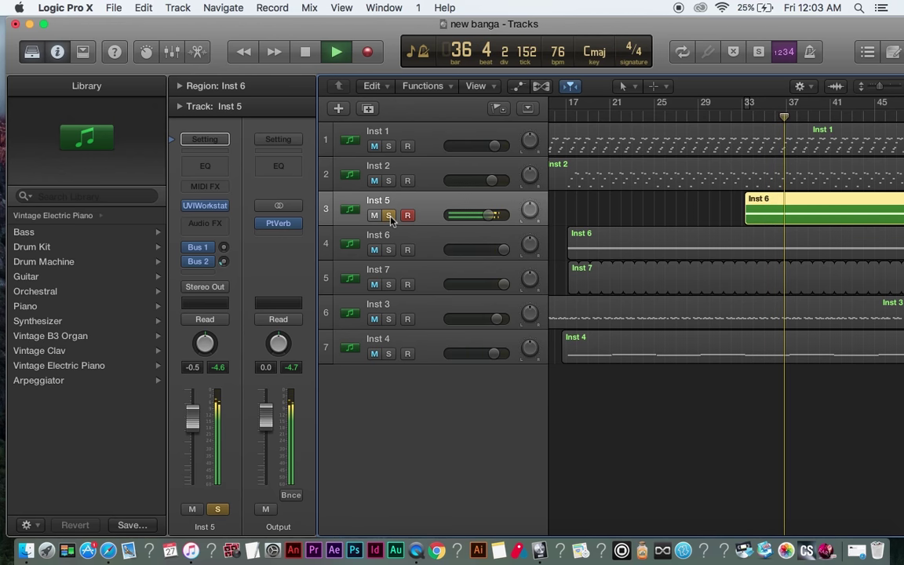
key("space")
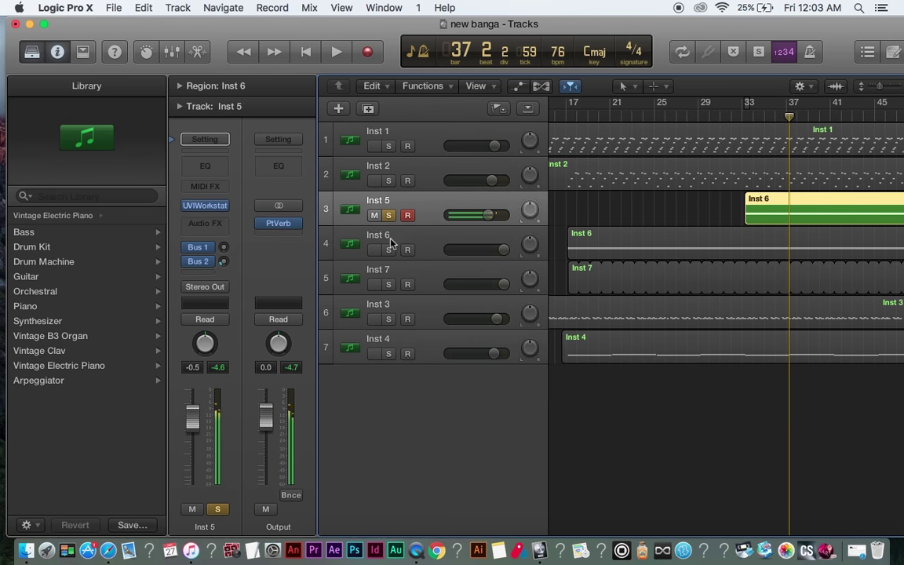
left_click(388, 215)
Step: Solo the Inst 6 track and select it
left_click(389, 250)
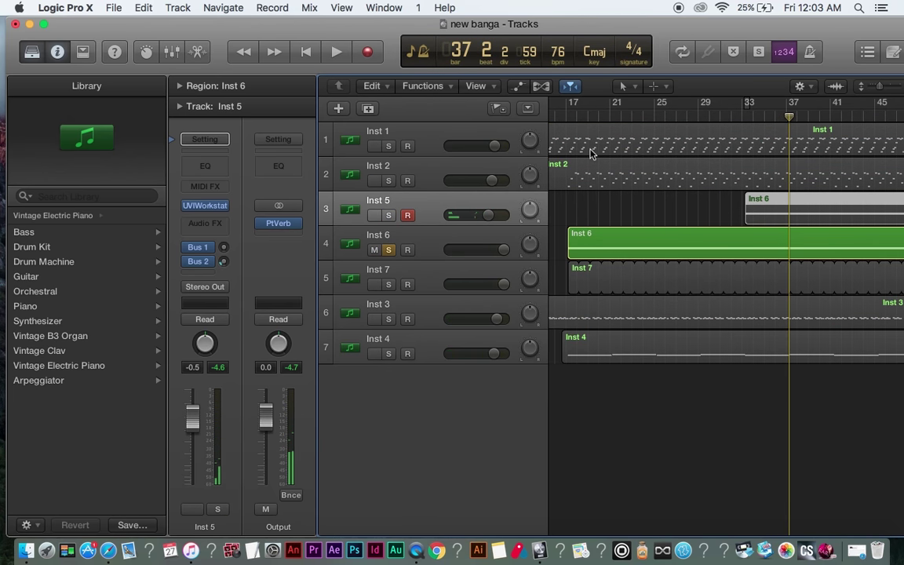
scroll(588, 156, "left", 5)
left_click(416, 245)
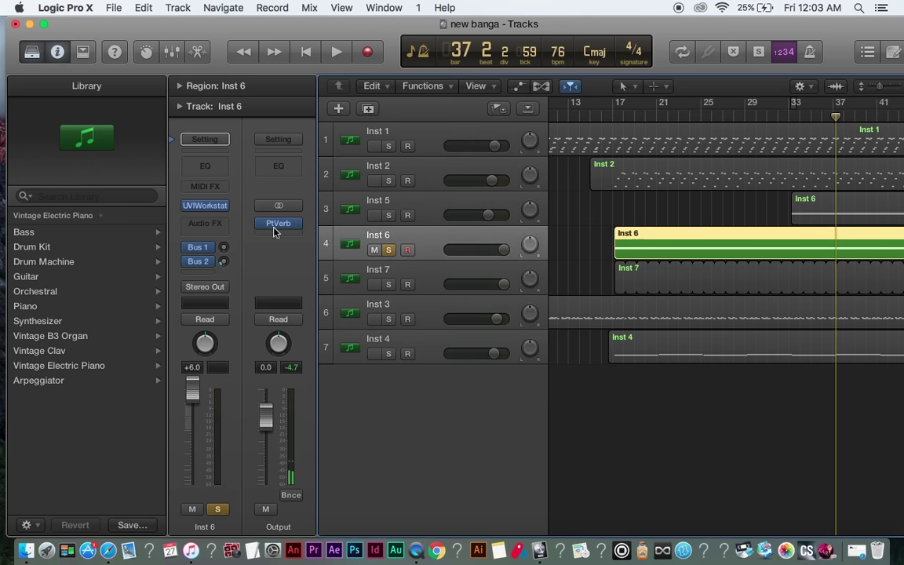
Step: Check Inst 6's UVIWorkstation patch and its place among the U1250 Orchestra sounds in the soundbank browser, closing the plug-in window when done
left_click(206, 209)
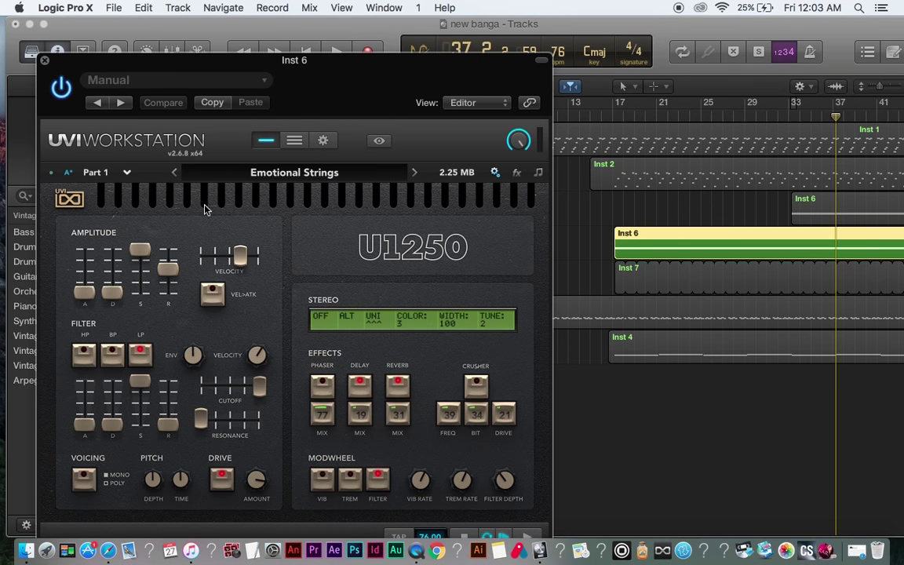
left_click(258, 181)
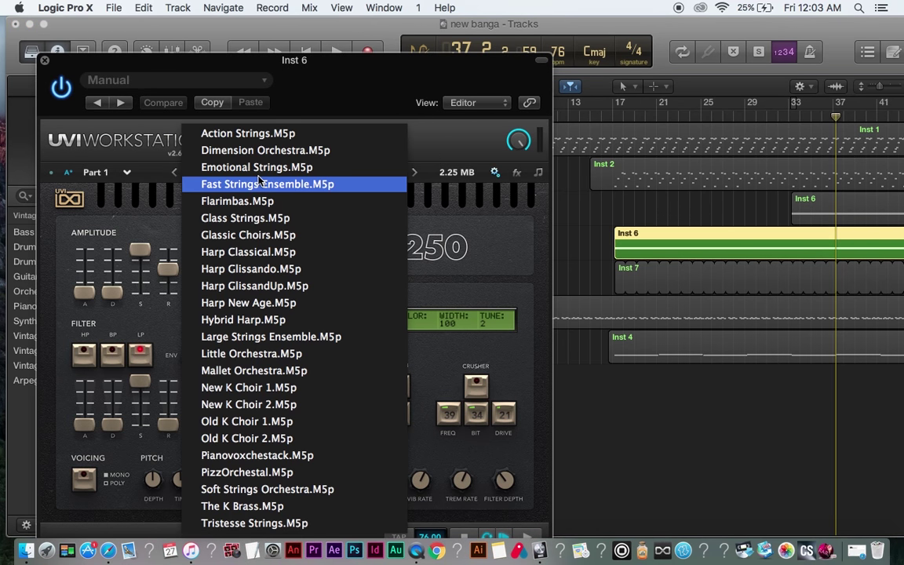
left_click(382, 82)
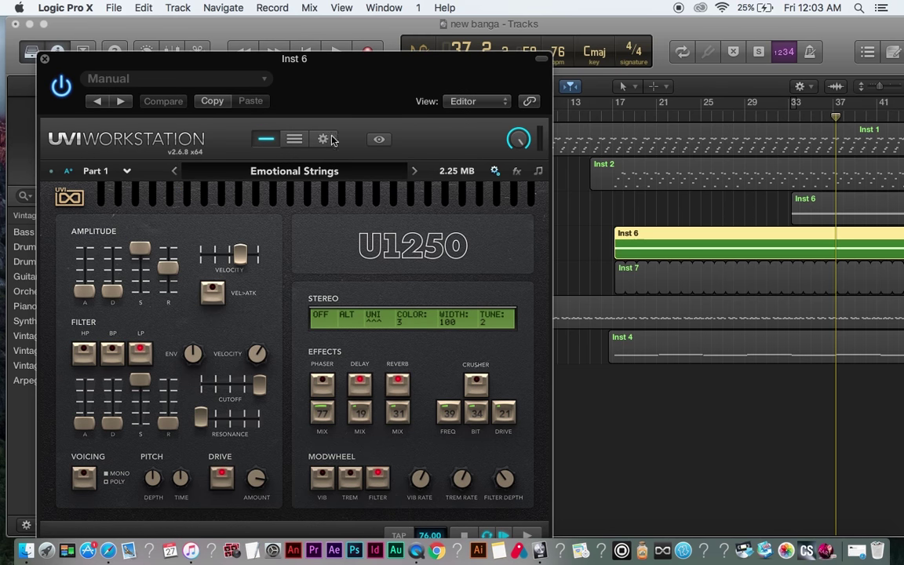
left_click(313, 172)
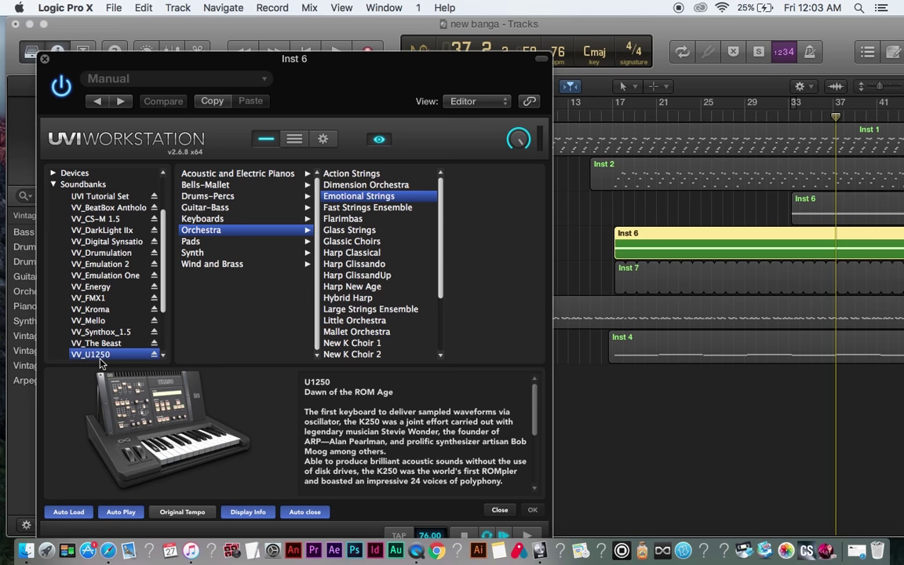
scroll(101, 357, "down", 3)
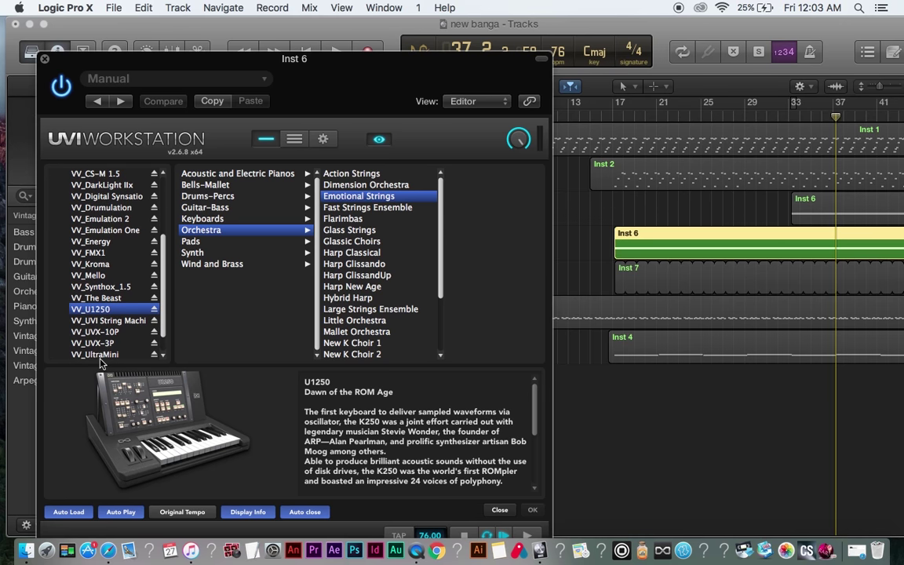
scroll(101, 357, "up", 2)
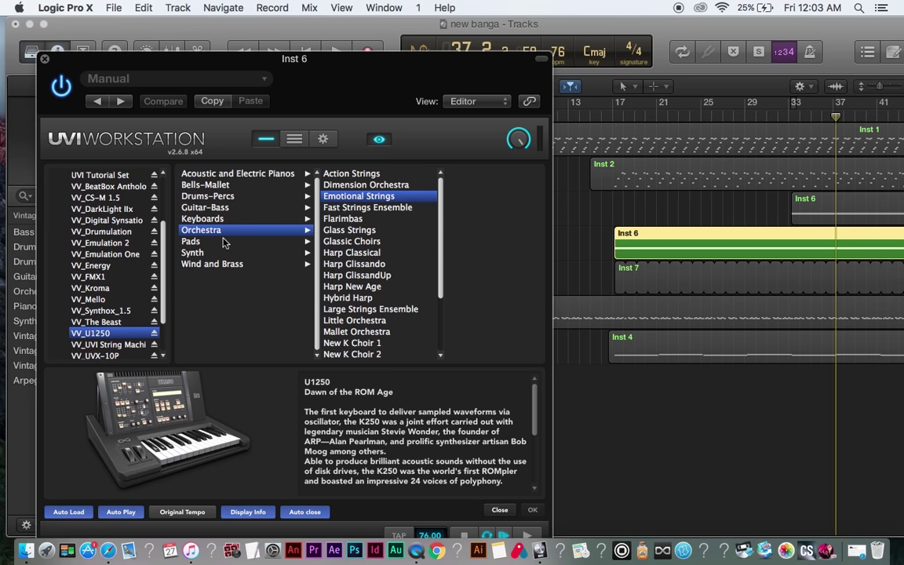
left_click(45, 61)
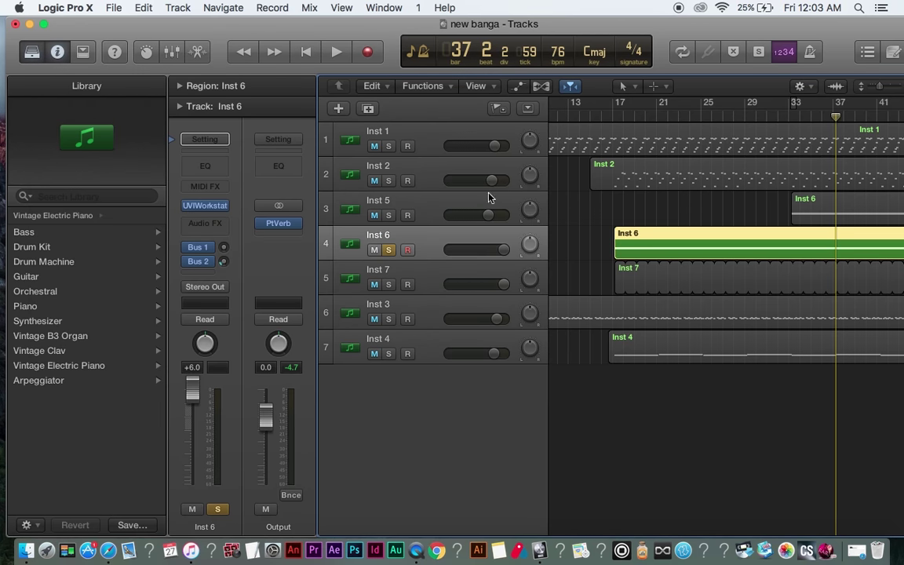
Step: Play the soloed Inst 6 part from just before its region at bar 17, ending with playback stopped and solo off
left_click(608, 119)
key("space")
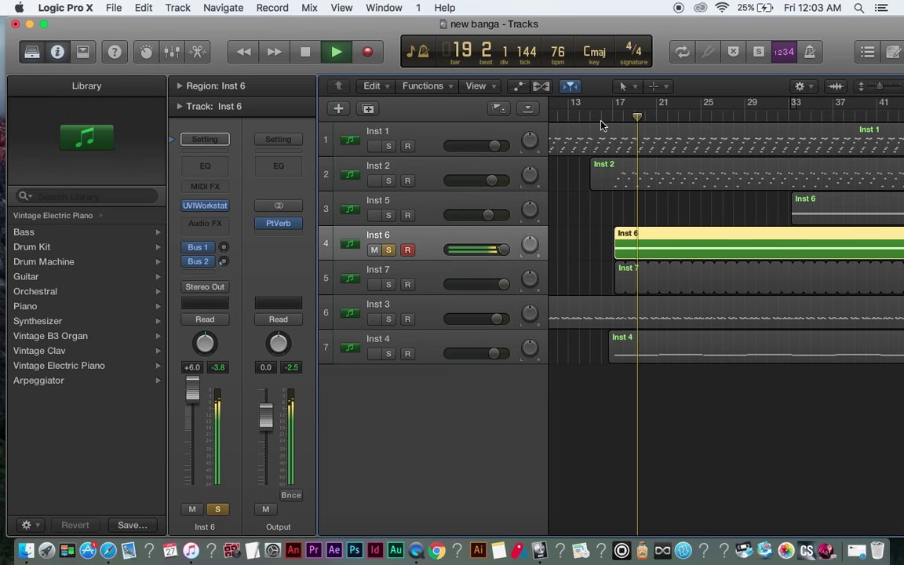
left_click(387, 249)
key("space")
Step: Solo and select the Inst 7 track and play its part from bar 17
left_click(387, 284)
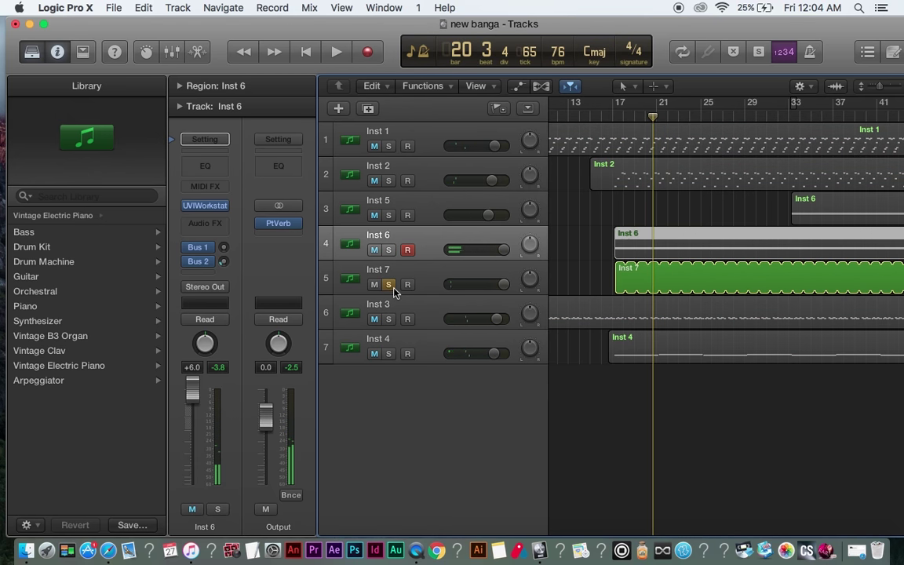
left_click(617, 116)
key("space")
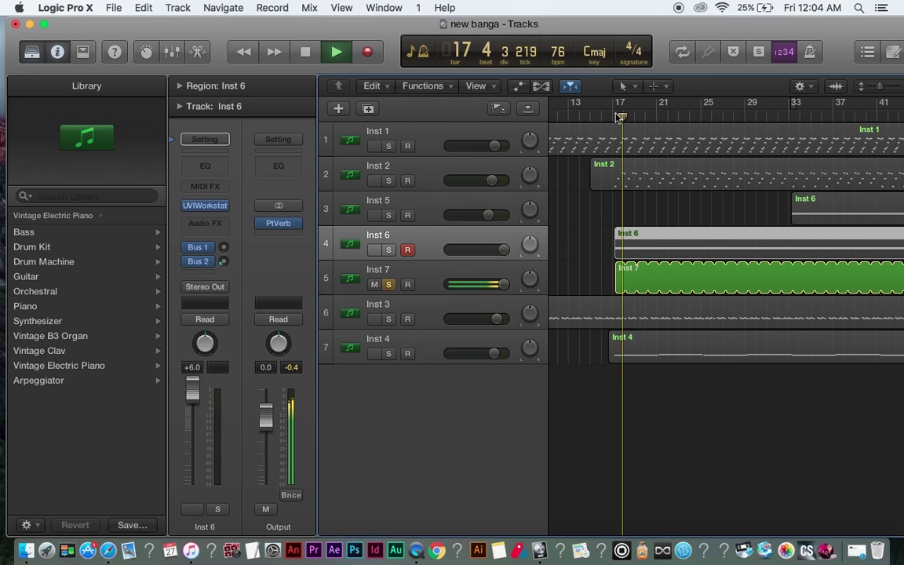
left_click(420, 276)
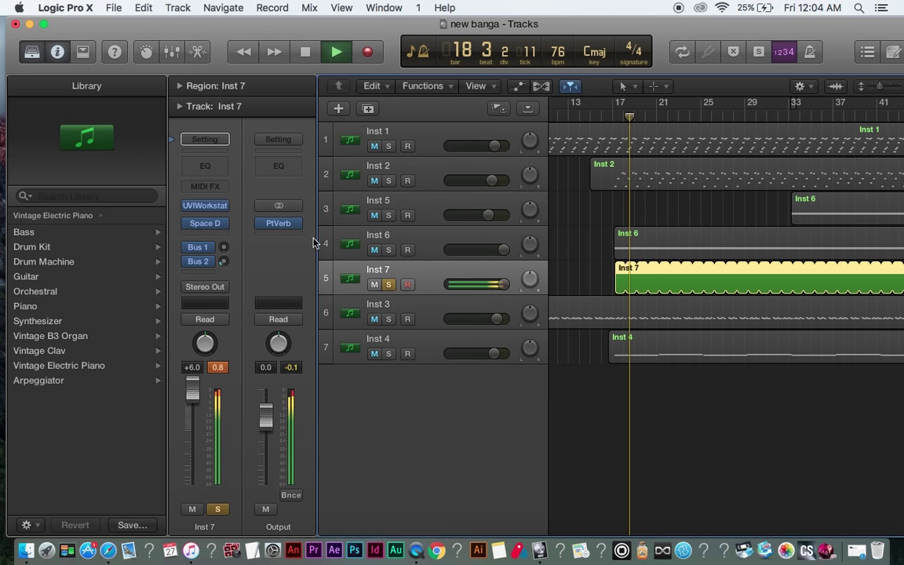
Step: Inspect Inst 7's UVIWorkstation patch and Space Designer reverb during playback, ending with playback stopped and solo off
left_click(202, 206)
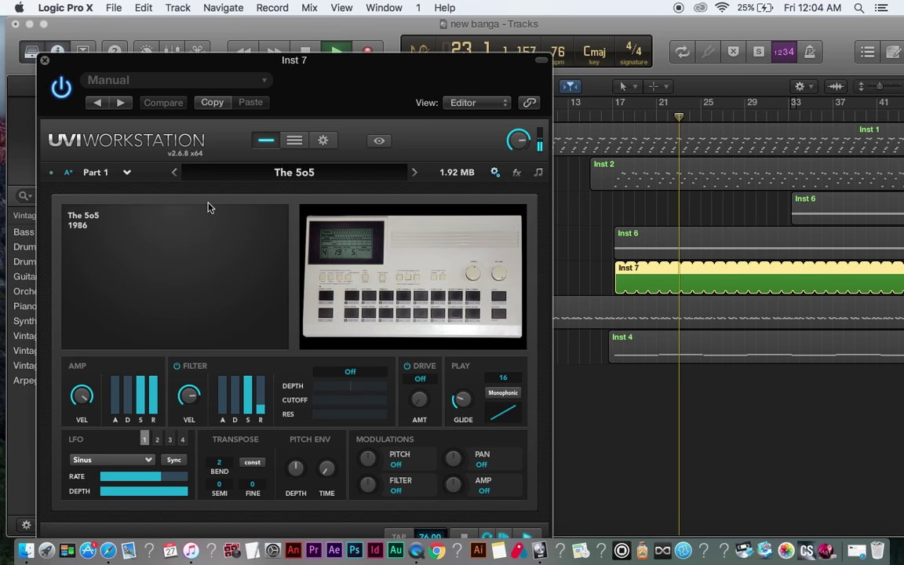
left_click(45, 61)
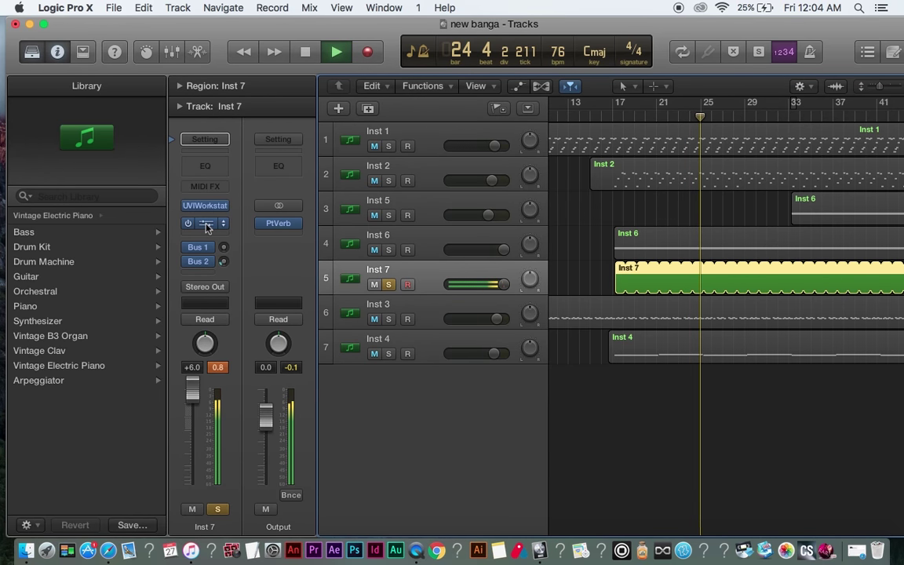
left_click(203, 224)
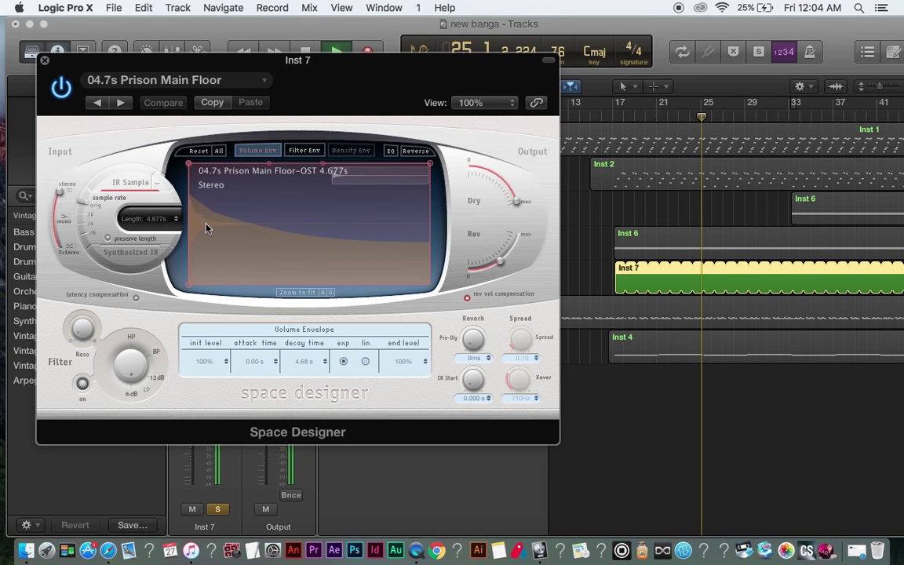
left_click(45, 62)
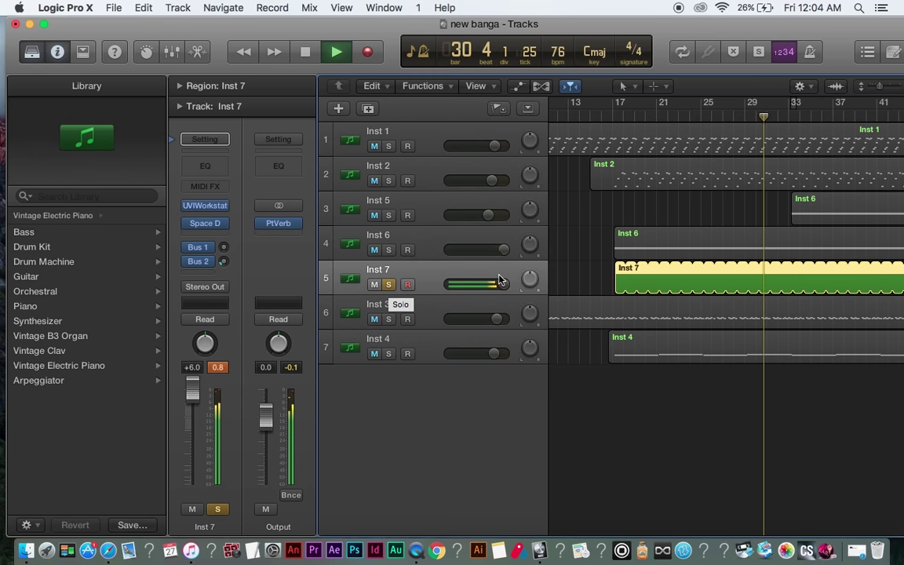
key("space")
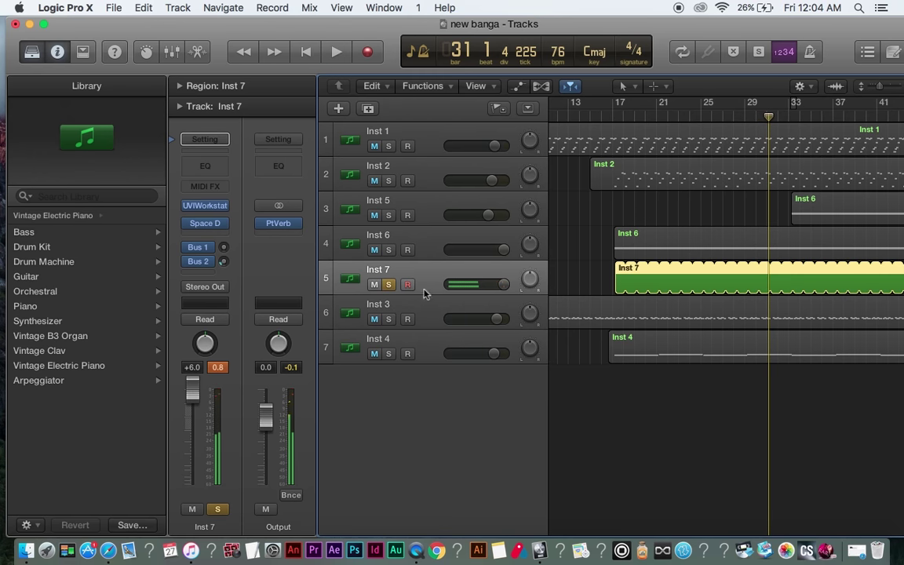
left_click(388, 284)
Step: Solo the Inst 3 track and play its part from about bar 9
left_click(389, 318)
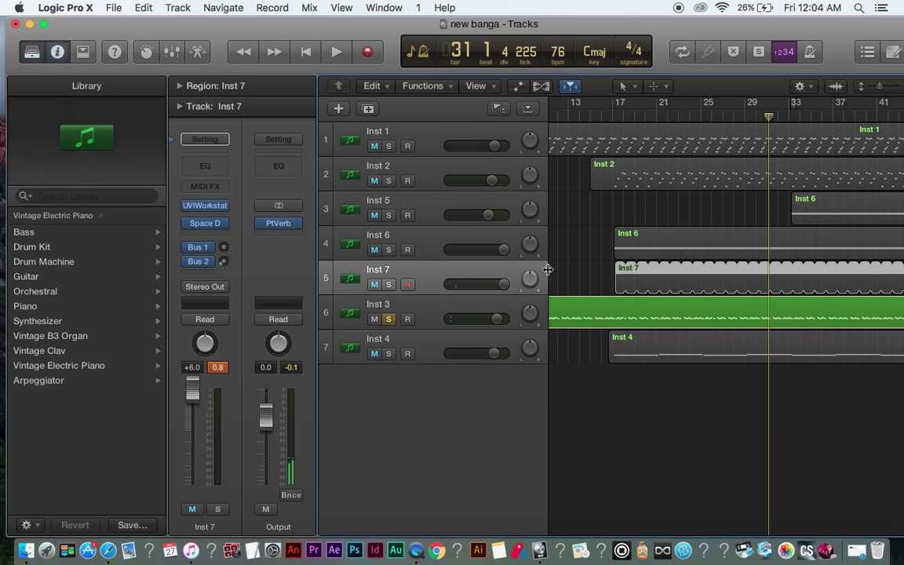
scroll(659, 254, "left", 5)
left_click(639, 116)
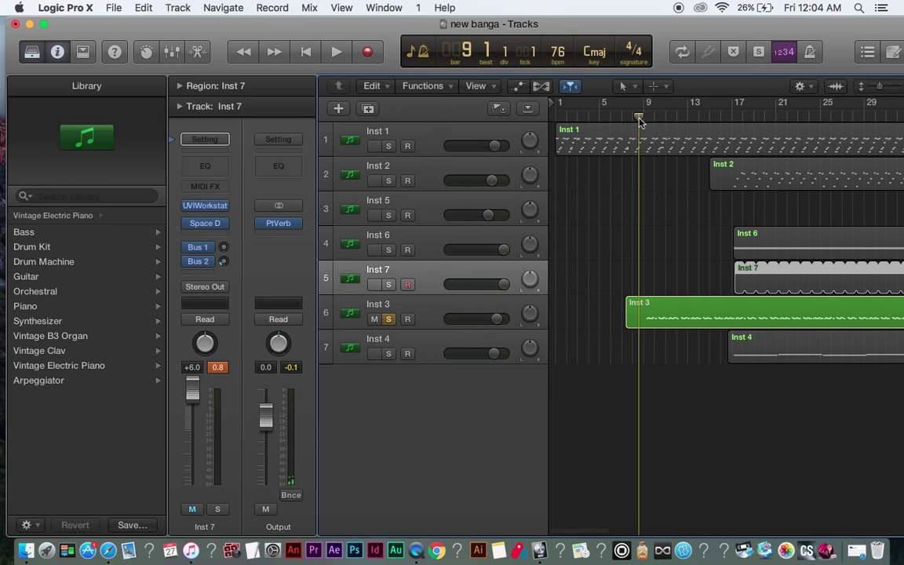
key("space")
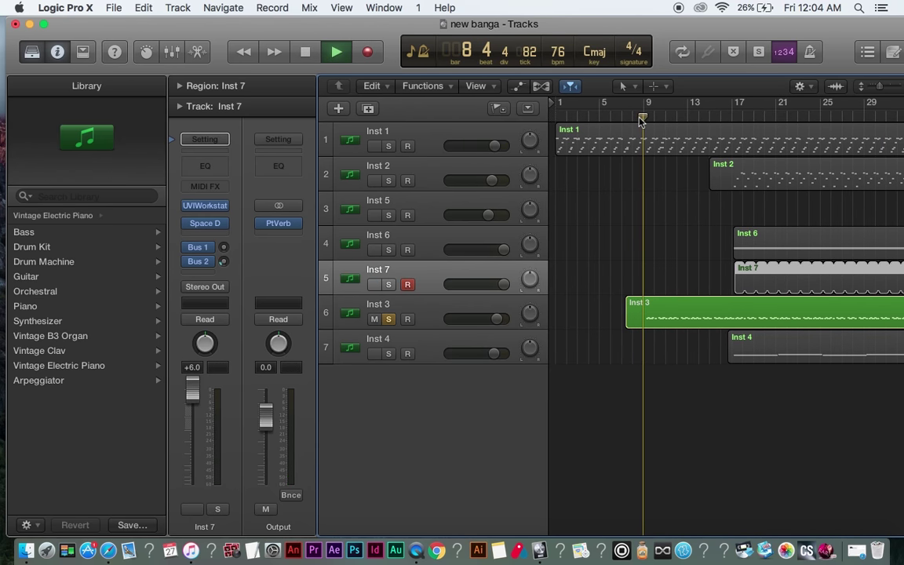
Step: Select the Inst 3 track, check its UVIWorkstation patch during playback, and return to the arrangement to follow the part
left_click(384, 305)
mouse_move(210, 209)
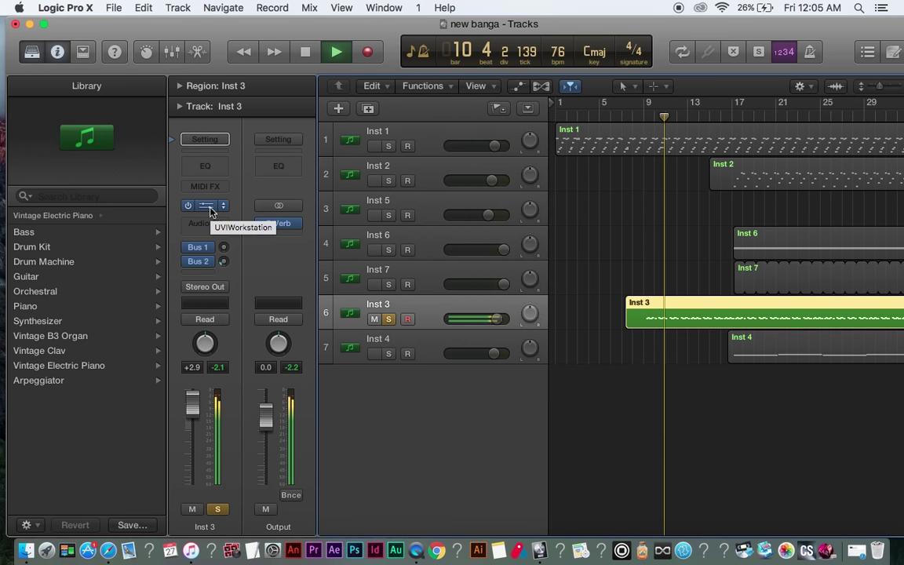
left_click(208, 208)
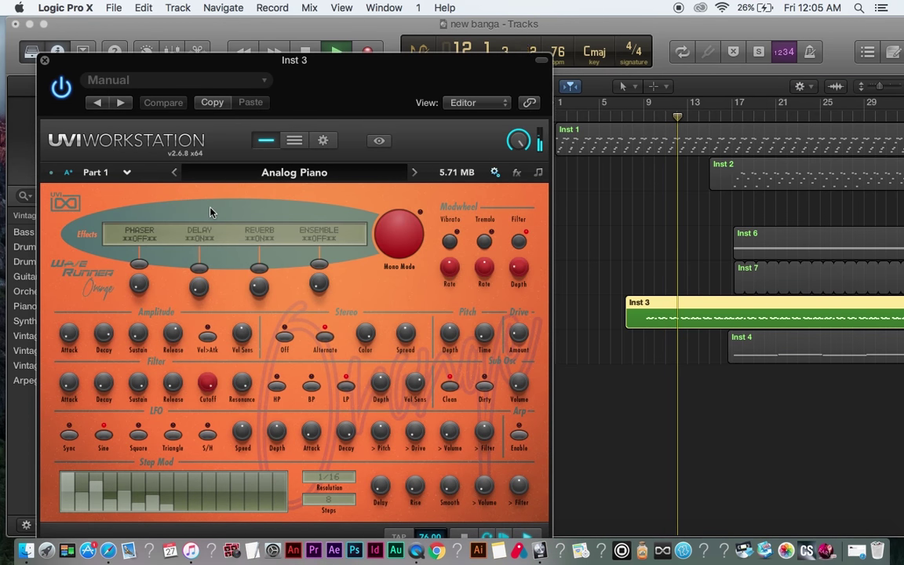
left_click(44, 62)
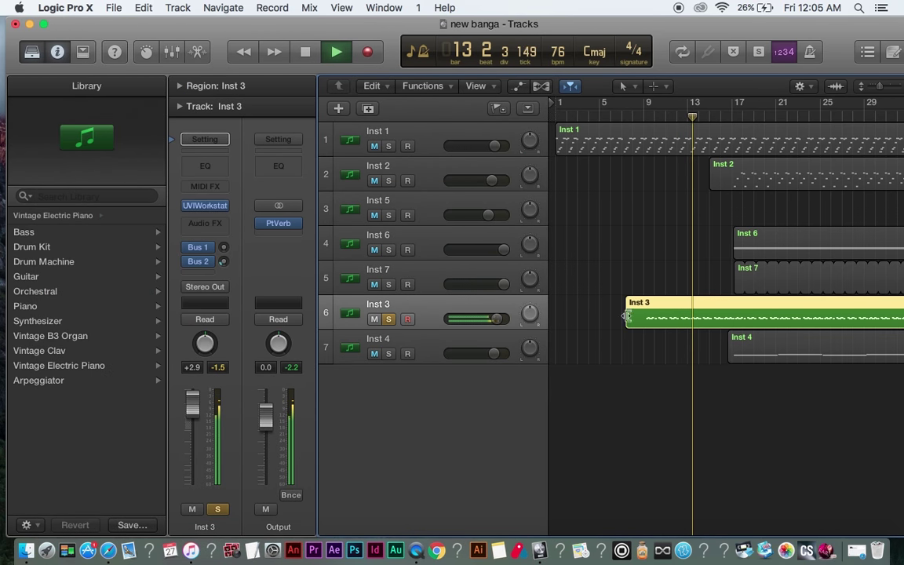
scroll(623, 286, "right", 3)
scroll(693, 324, "right", 2)
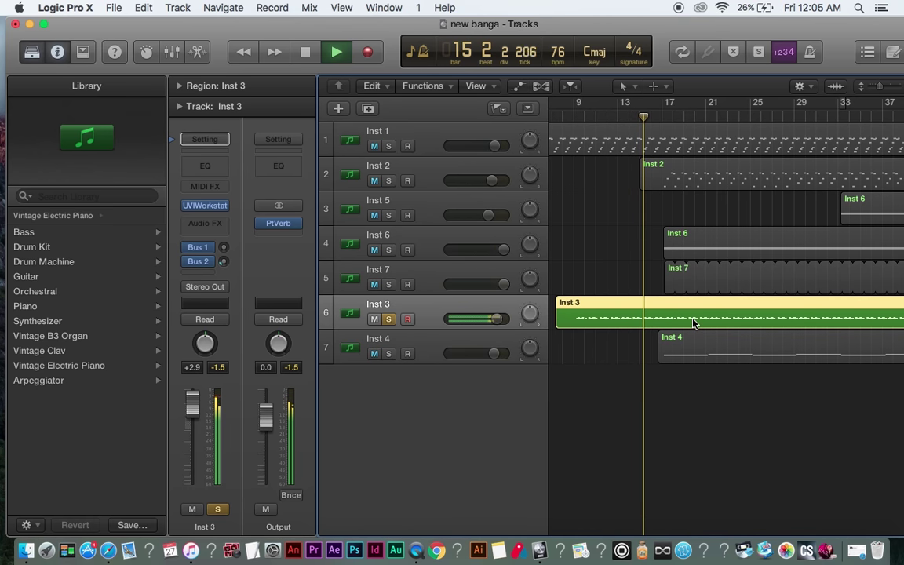
Step: Stop playback and switch the solo from the Inst 3 track to the Inst 4 track
key("space")
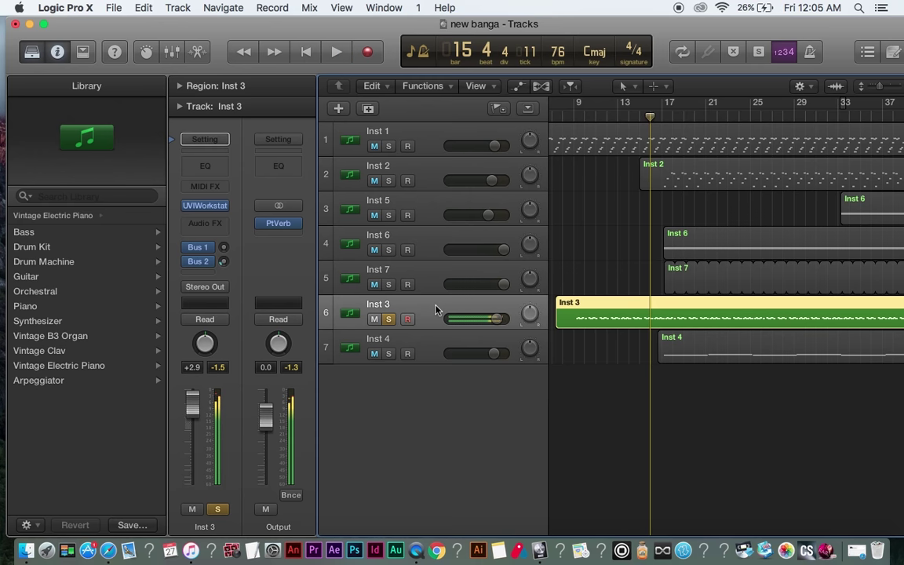
left_click(388, 319)
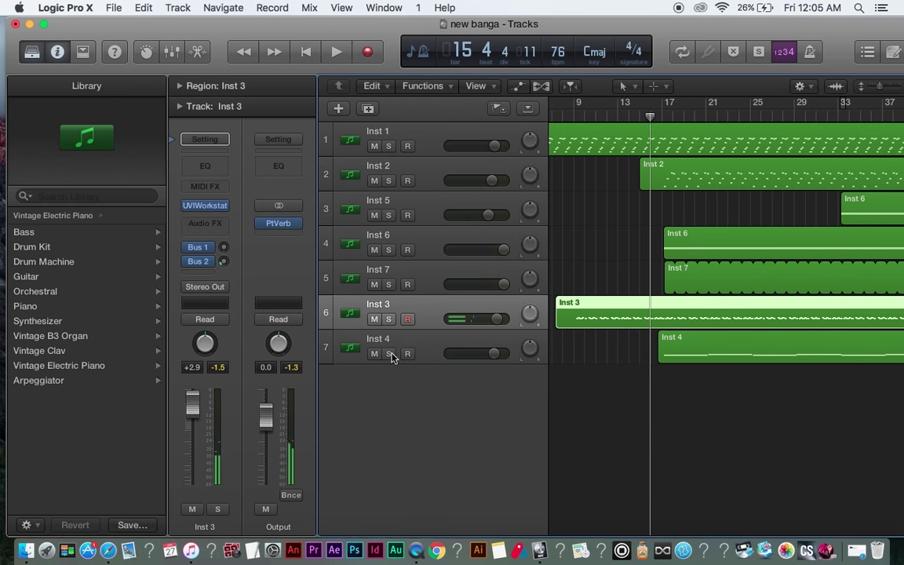
left_click(389, 354)
Step: Raise Inst 4's volume to +2.6 dB and play its soloed part from bar 15 with the track selected
left_click_drag(493, 354, 498, 361)
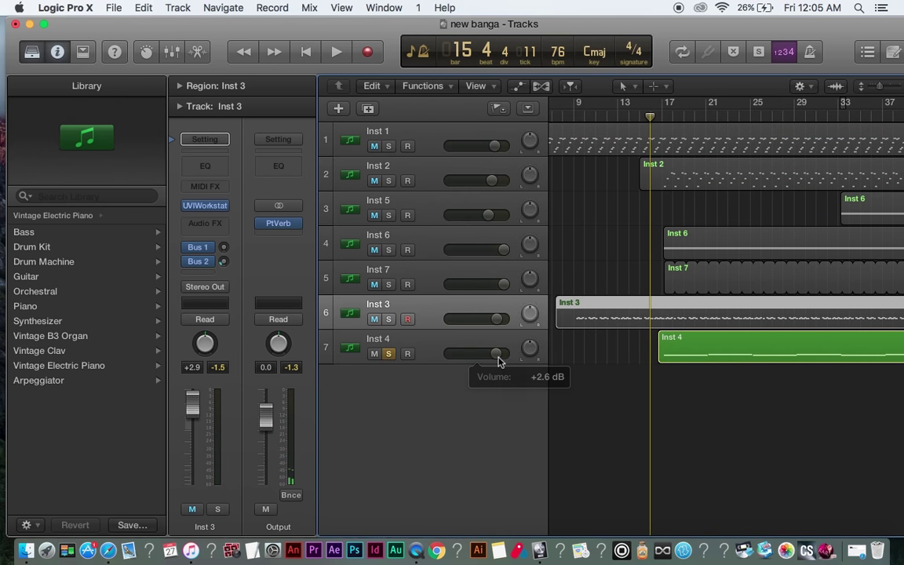
key("space")
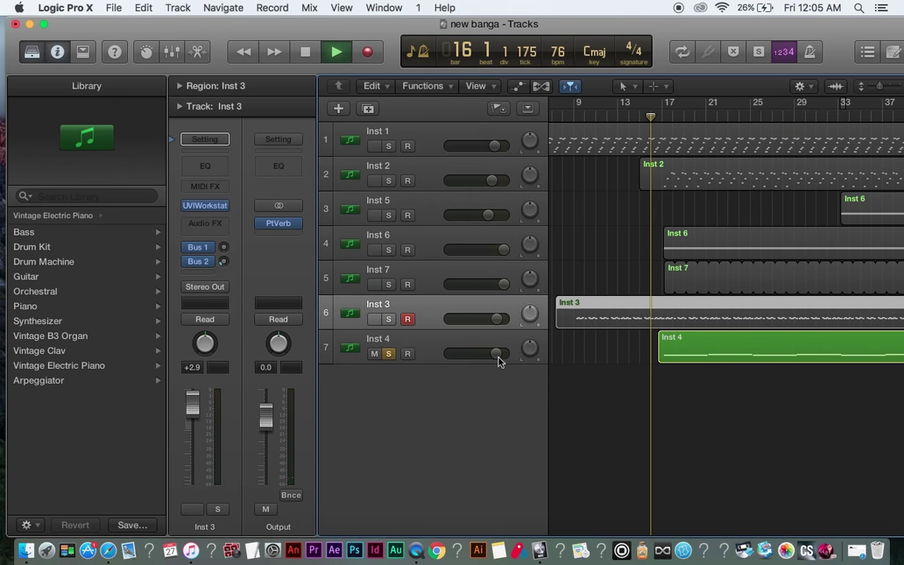
left_click(440, 346)
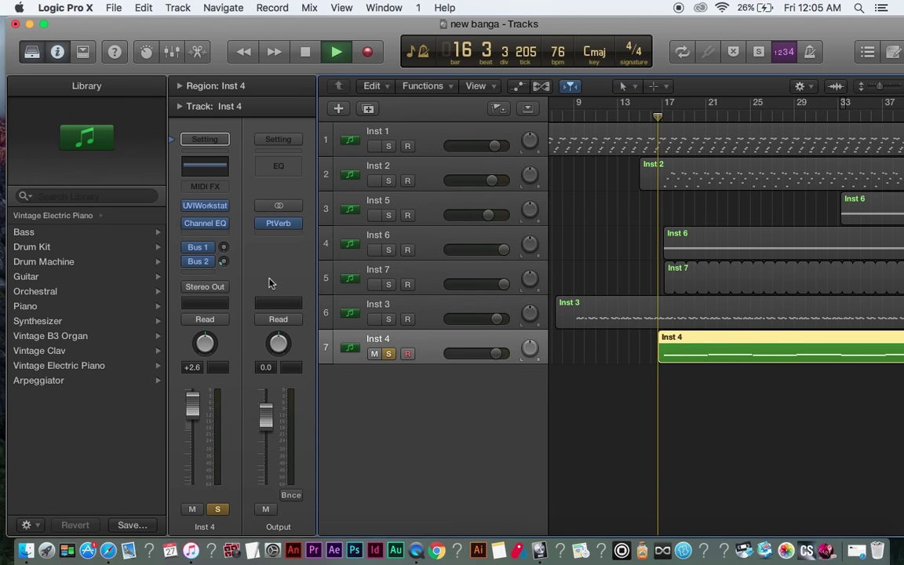
Step: Inspect Inst 4's UVIWorkstation patch 505 Machine and its location among the WaveRunner Orange pads during playback
left_click(201, 207)
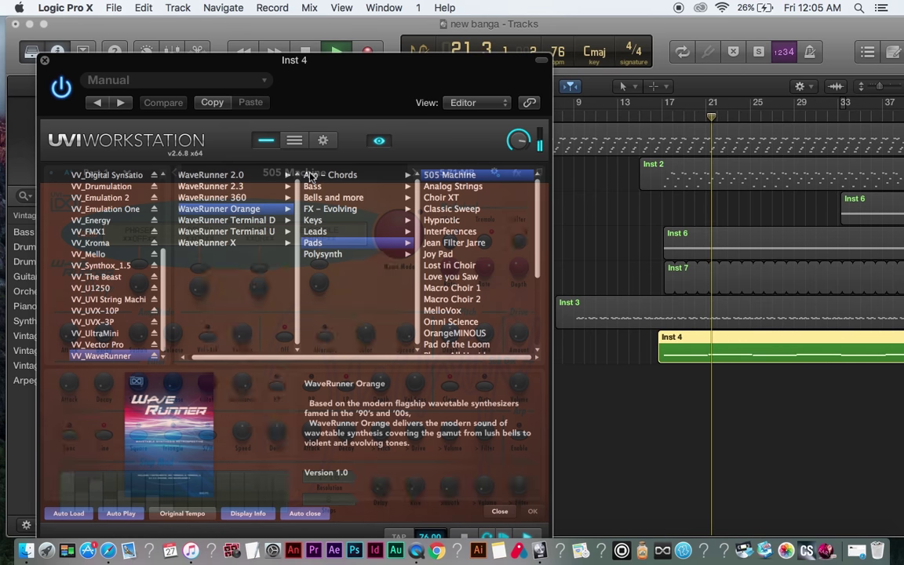
left_click(305, 173)
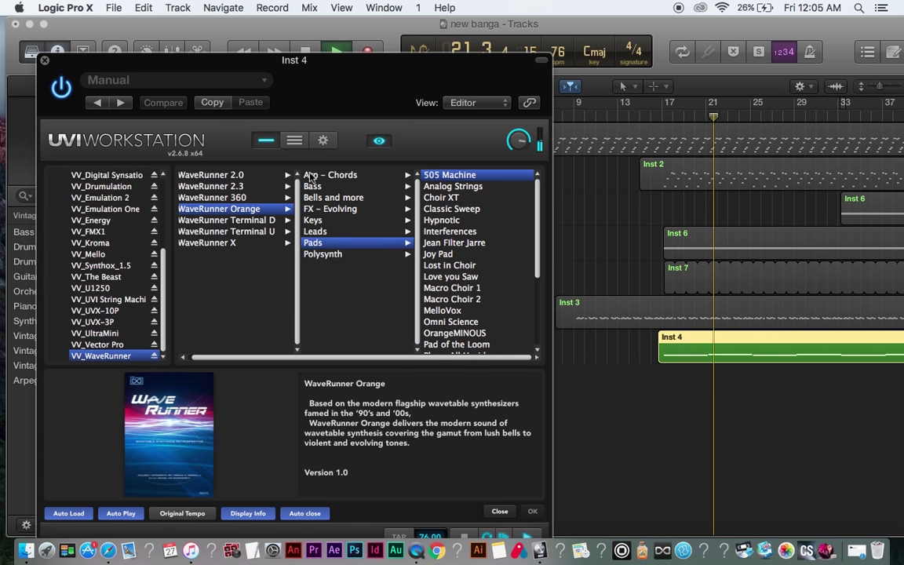
left_click(44, 60)
Step: Stop playback of Inst 4 at bar 26 and turn off the track's solo
key("z")
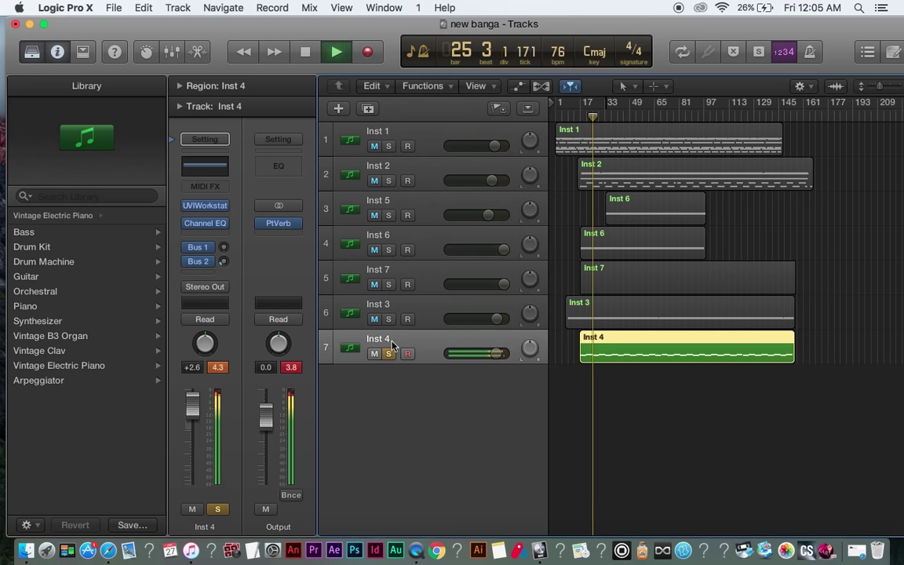
key("space")
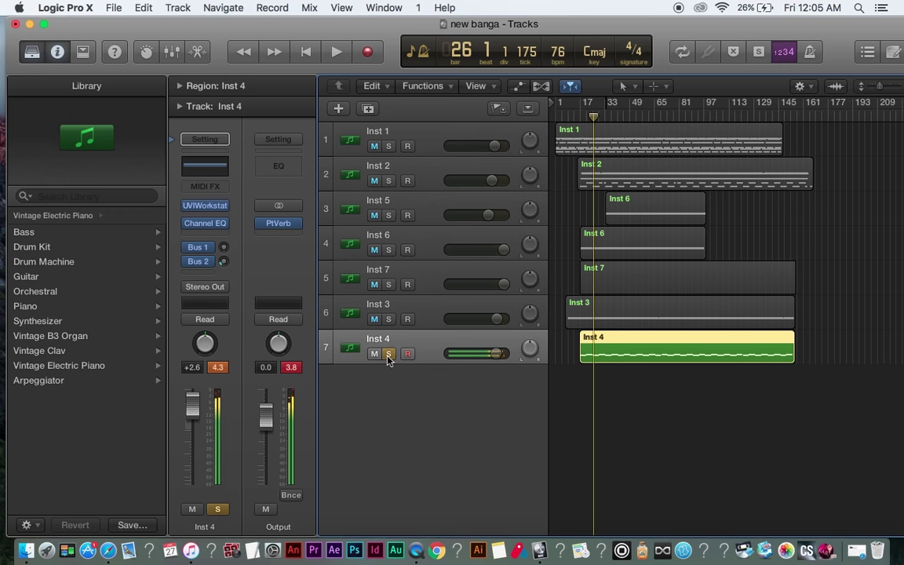
left_click(388, 354)
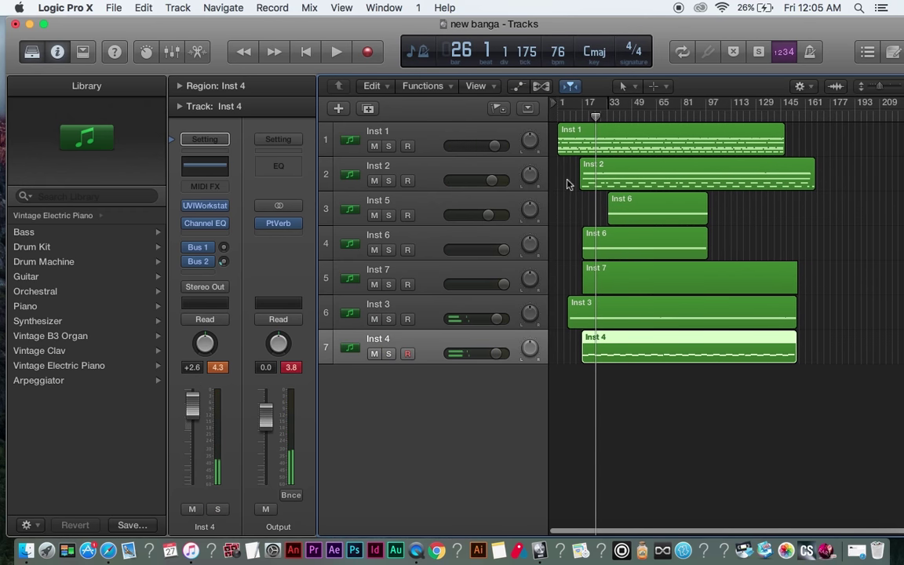
Step: Play the full arrangement from bar 1 and lower Inst 3's volume slightly while it plays
left_click(553, 115)
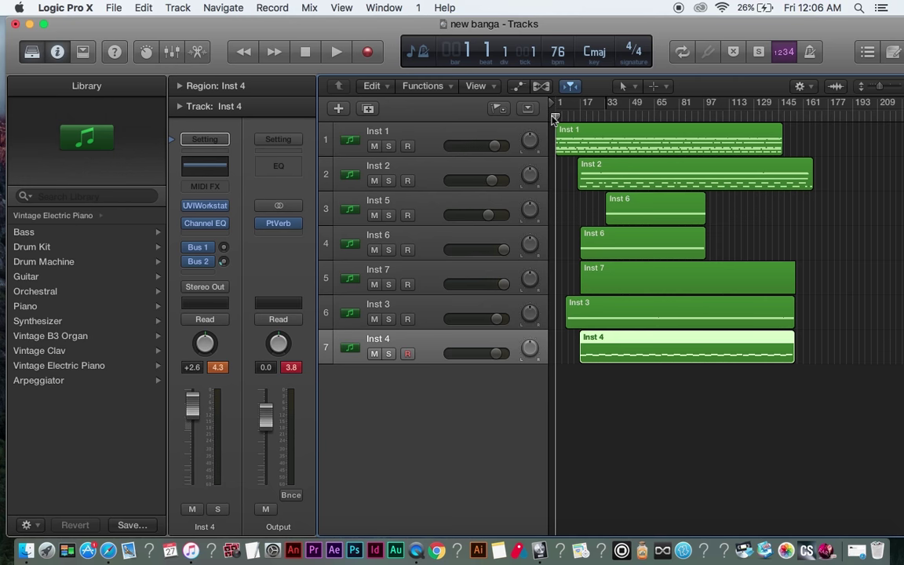
key("space")
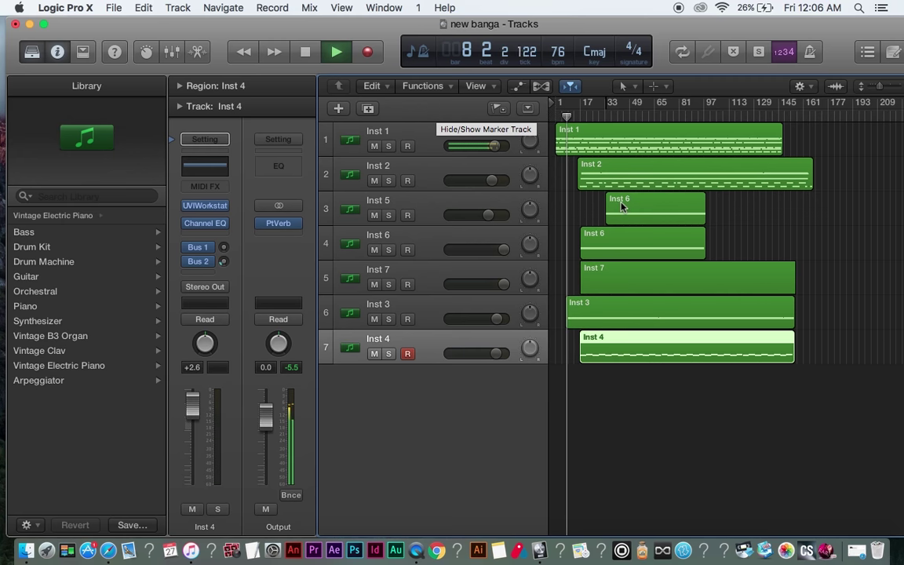
key("super+Right")
key("super+Right")
key("super+Right")
key("super+Right")
key("super+Right")
key("super+Right")
key("super+Right")
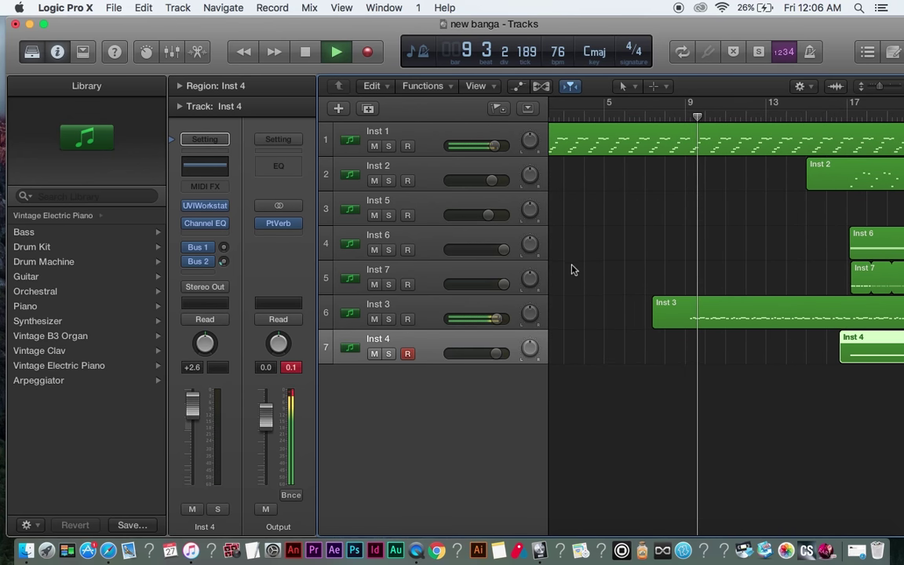
left_click_drag(498, 319, 492, 318)
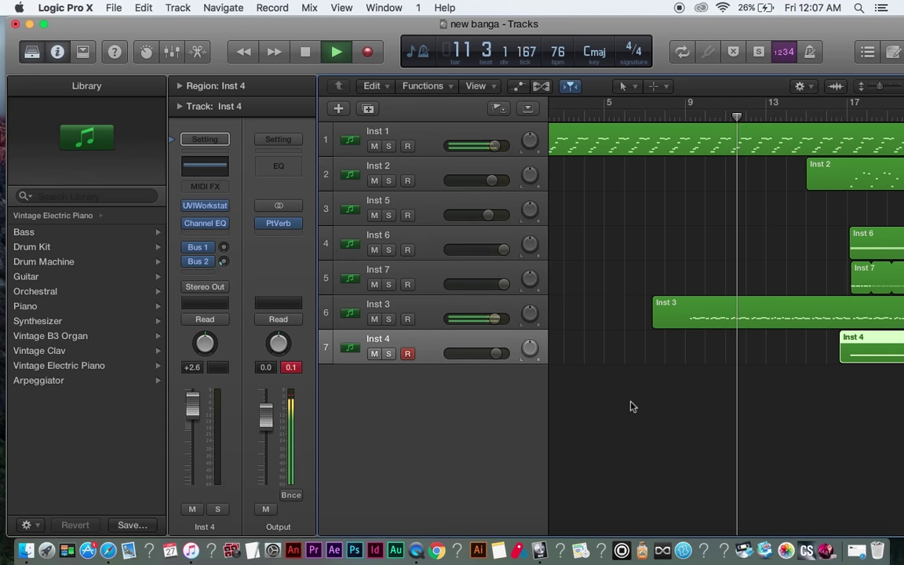
Step: Follow the full mix in the timeline from about bar 11 to bar 24 as the remaining tracks enter
scroll(632, 406, "right", 5)
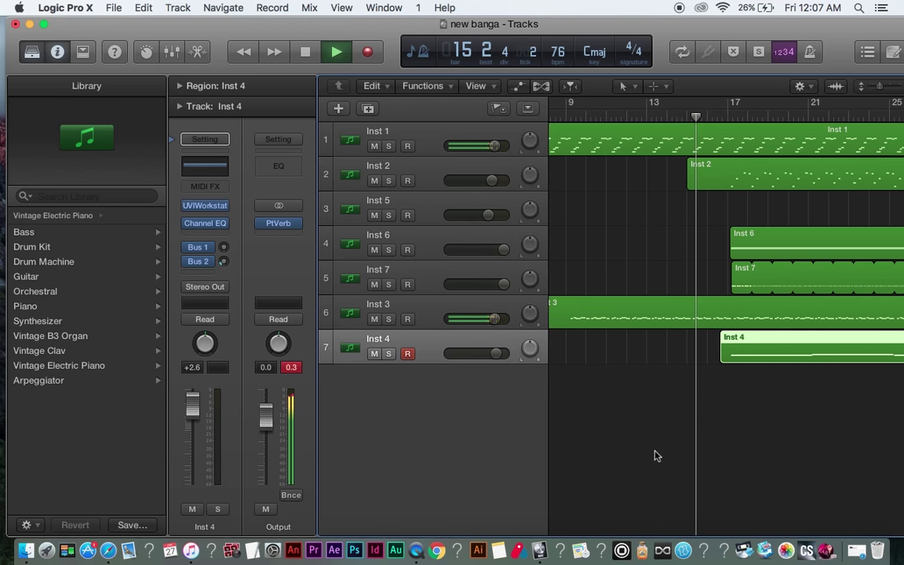
scroll(655, 452, "right", 1)
scroll(655, 455, "right", 3)
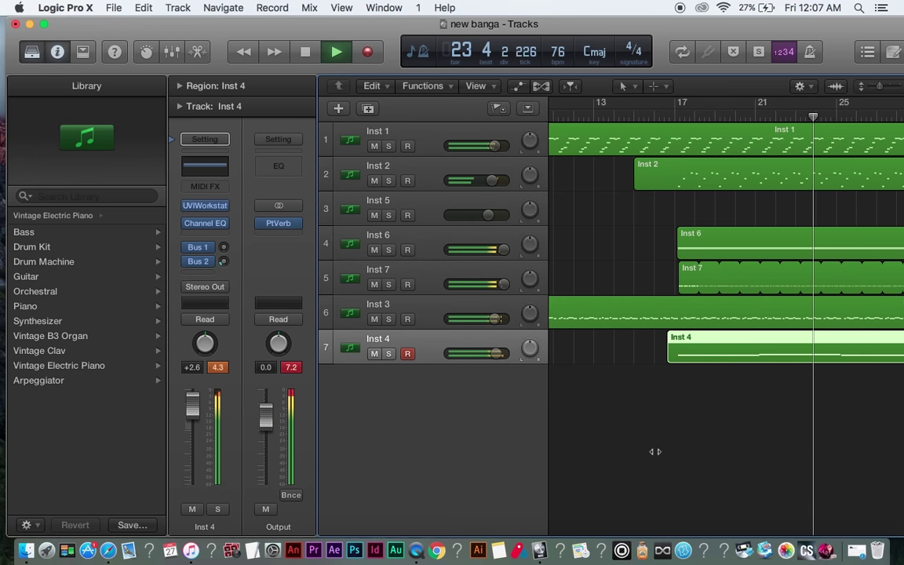
scroll(655, 452, "right", 1)
scroll(655, 452, "right", 3)
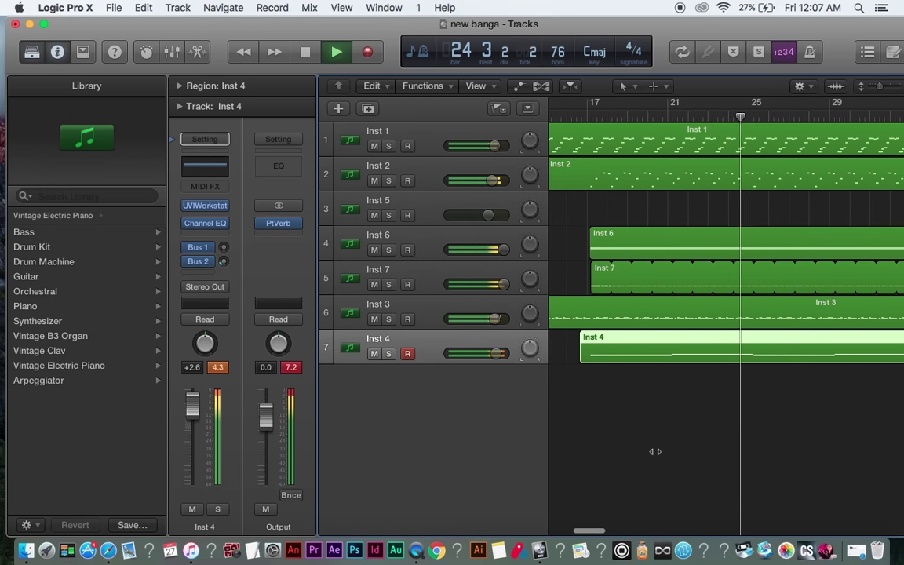
Step: Reposition and widen the project window to show more of the timeline, and stop playback at bar 49
left_click_drag(725, 24, 578, 24)
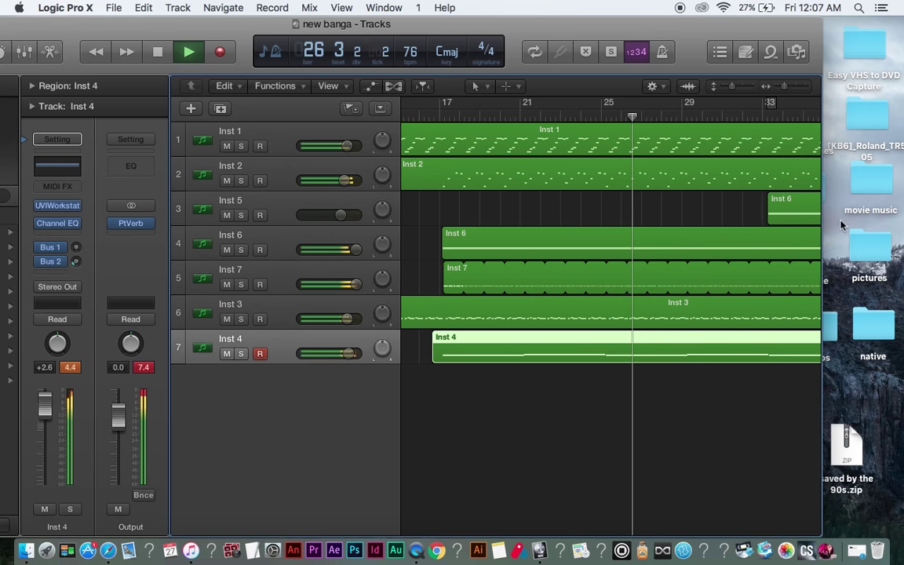
left_click_drag(824, 214, 902, 215)
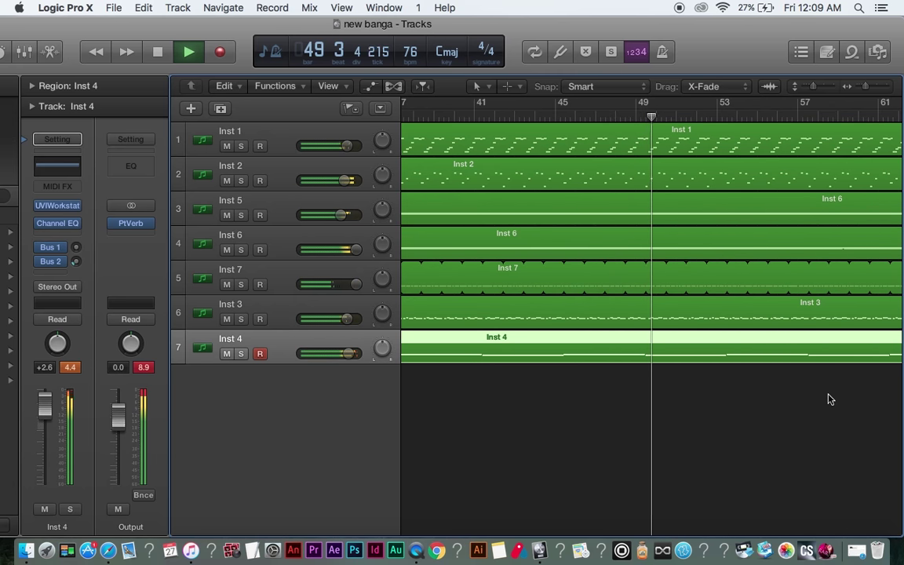
key("space")
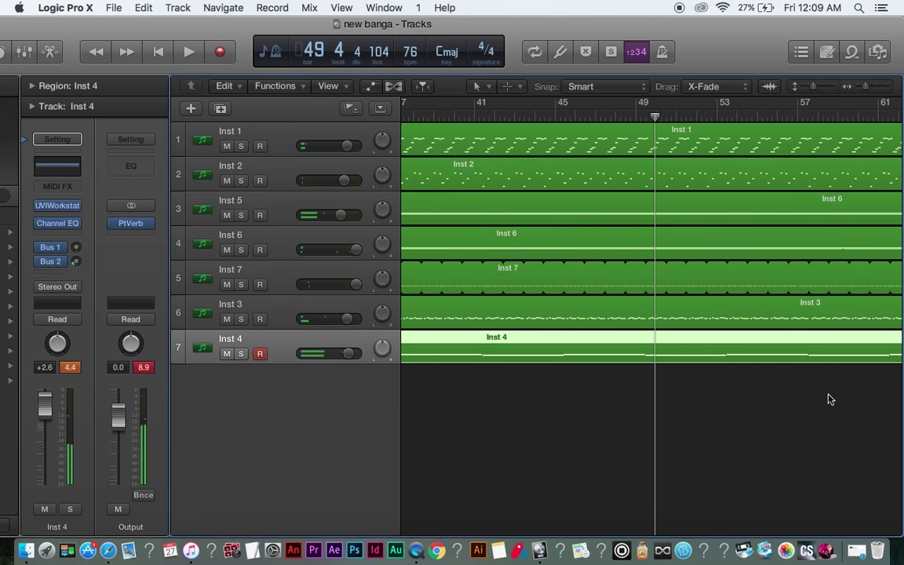
Step: Select the Inst 1 track and inspect its Mirabel patch in UVIWorkstation, then close the instrument
scroll(828, 399, "right", 3)
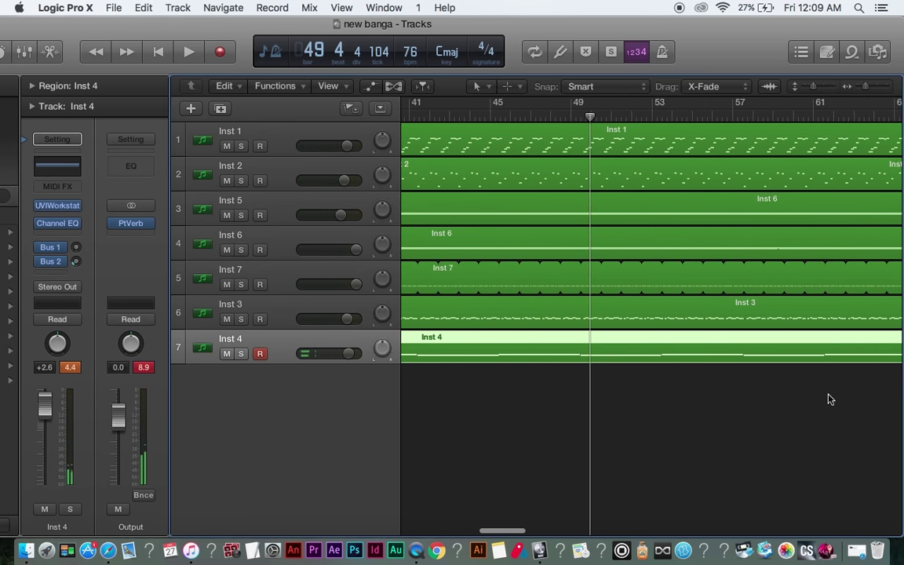
scroll(817, 430, "down", 10)
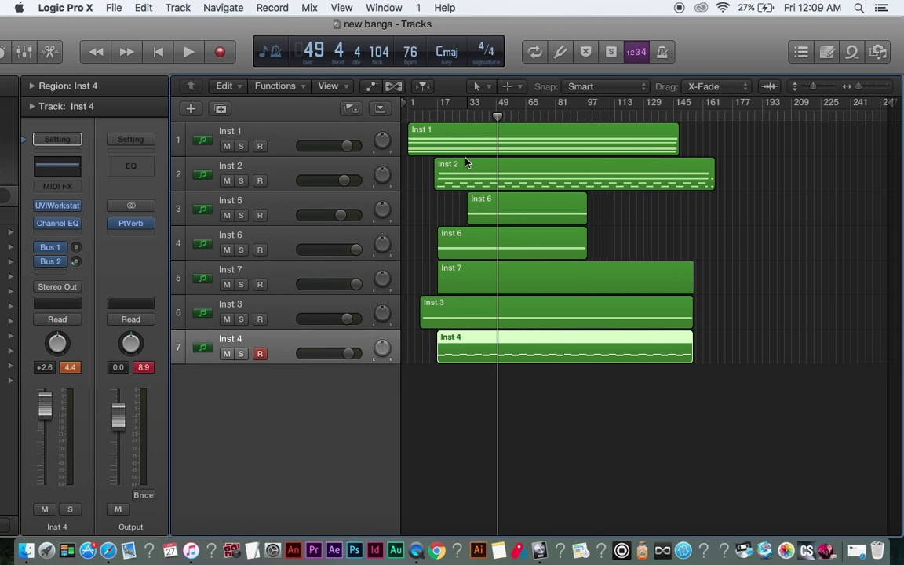
left_click(275, 144)
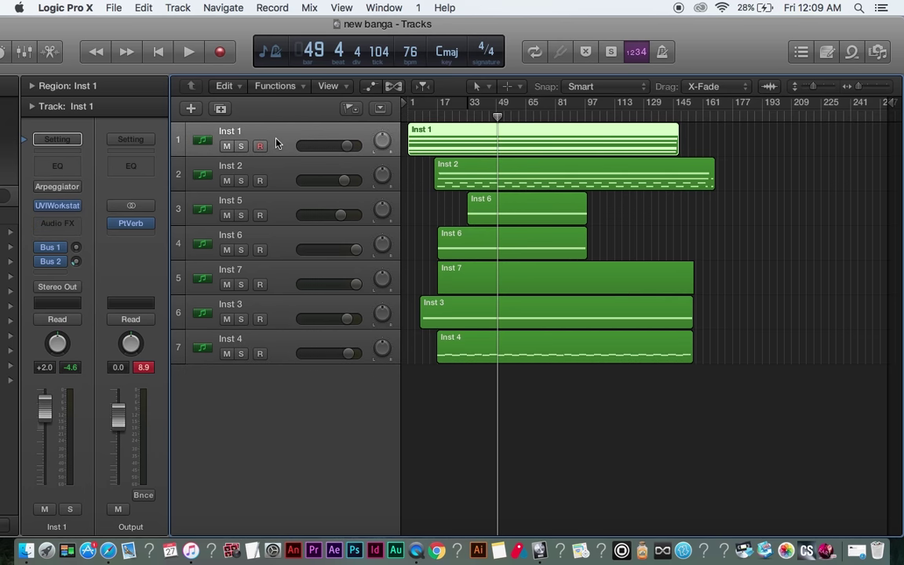
left_click(65, 207)
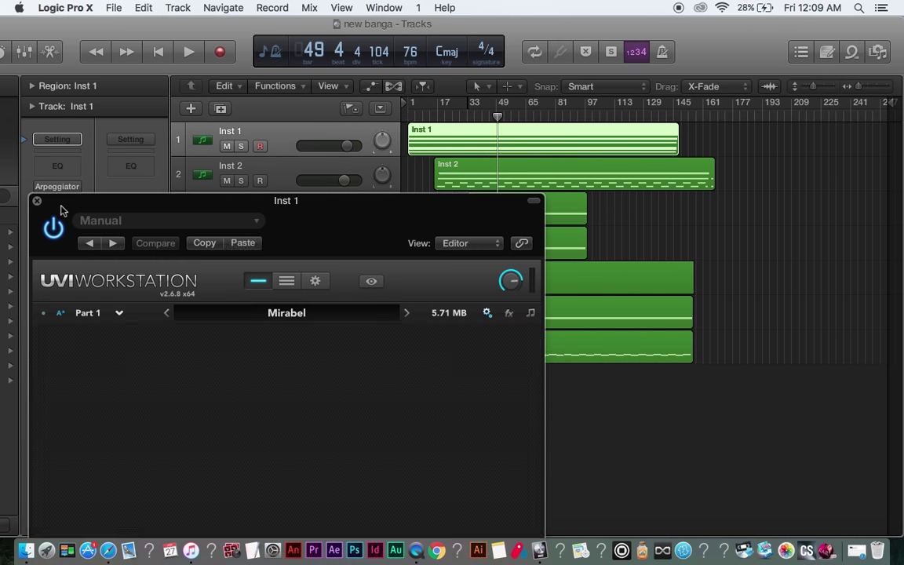
left_click_drag(334, 213, 363, 49)
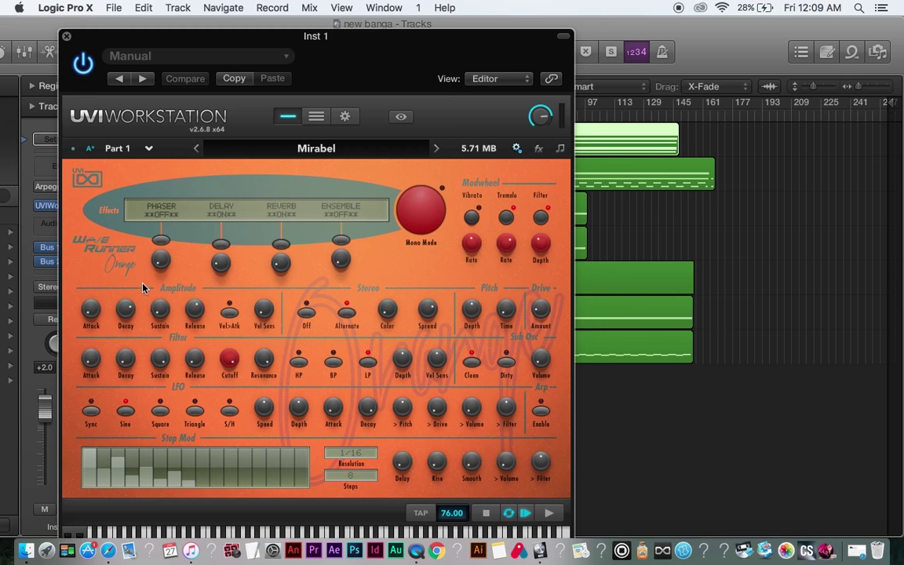
left_click(67, 38)
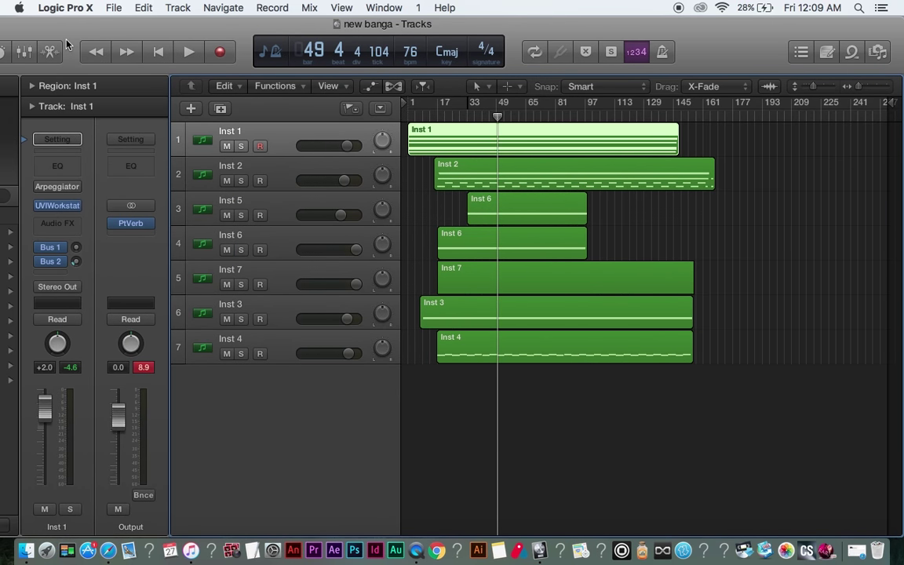
Step: Switch to the standalone UVIWorkstation and browse its installed soundbanks from BeatBox Anthology through WaveRunner, then put the window away
left_click(661, 550)
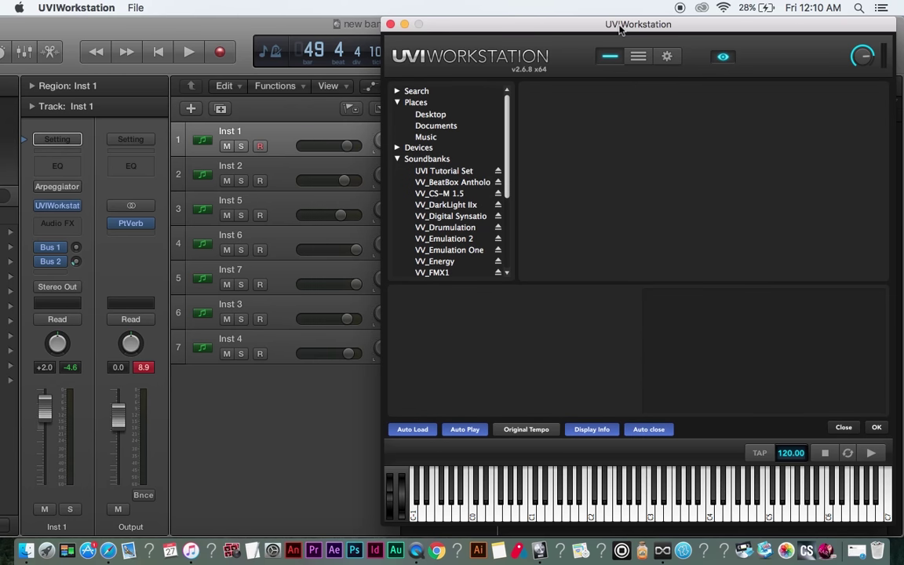
left_click(449, 183)
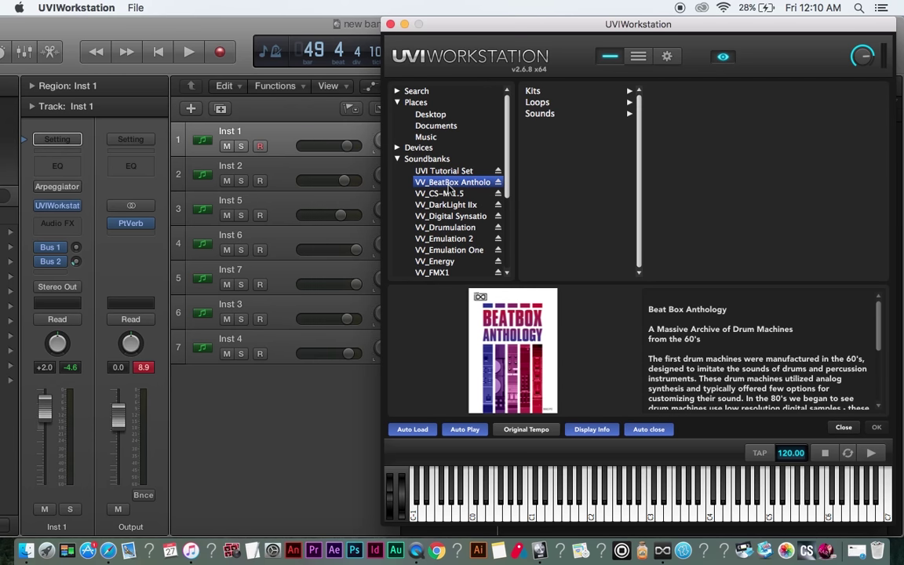
left_click(449, 189)
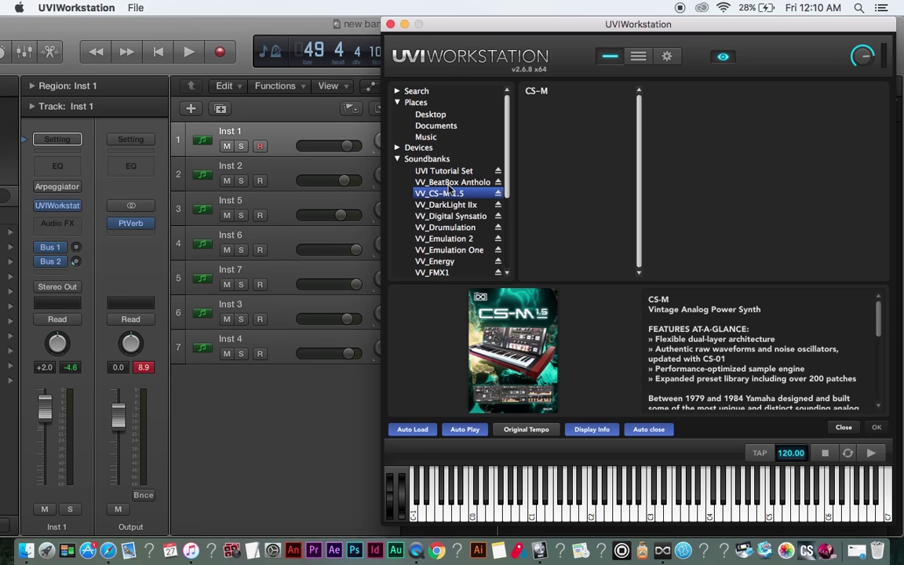
key("Down")
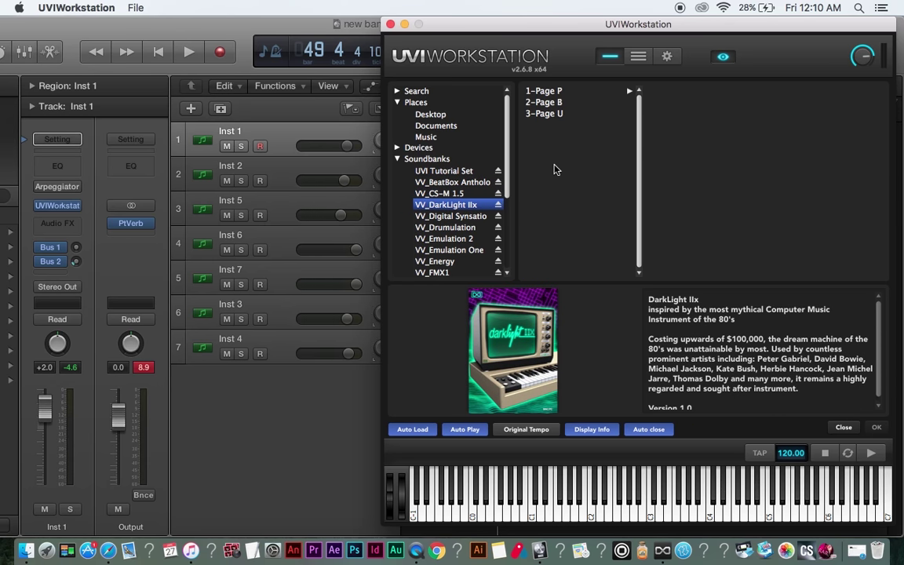
key("Down")
key("Down")
key("Down")
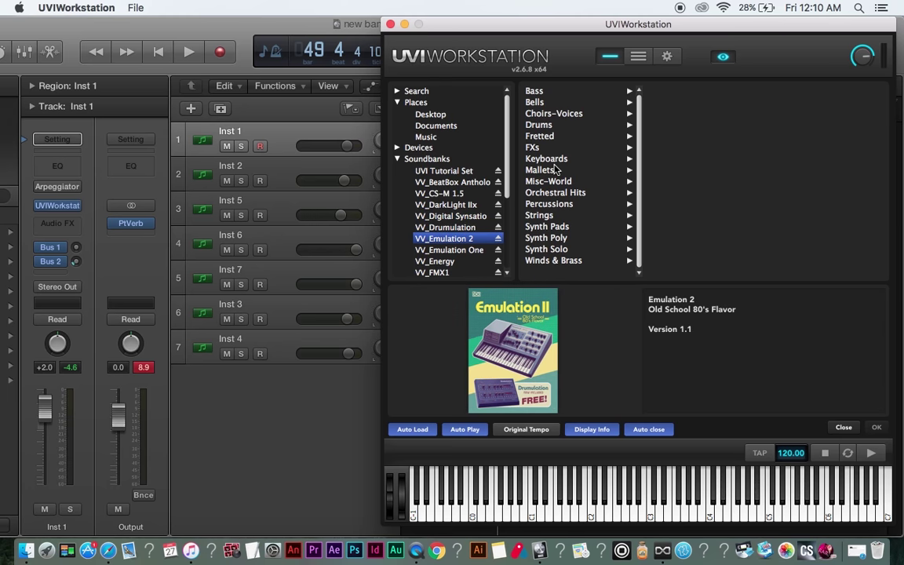
key("Down")
key("Down")
key("Down")
key("Down")
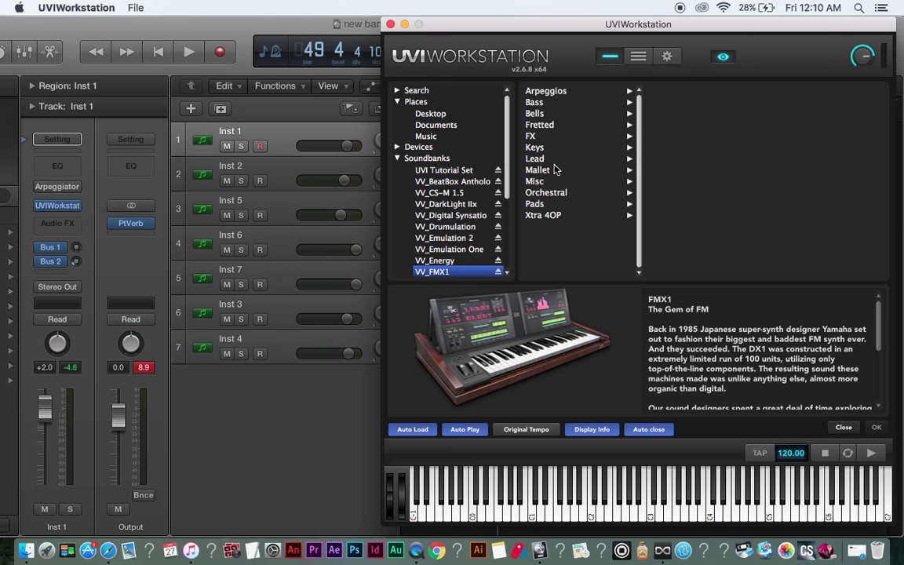
key("Down")
key("Down")
key("Down")
key("Down")
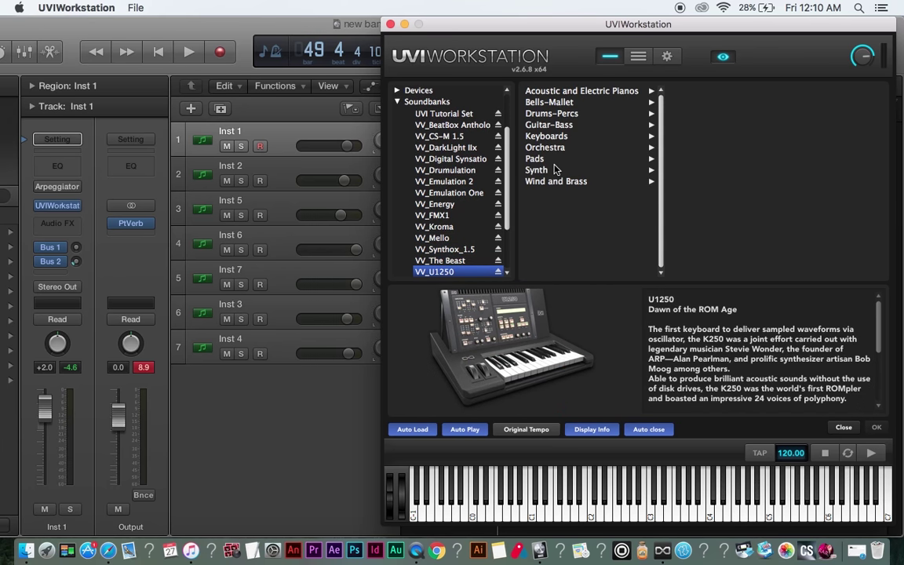
key("Down")
key("Down")
key("Down")
key("Down")
key("Down")
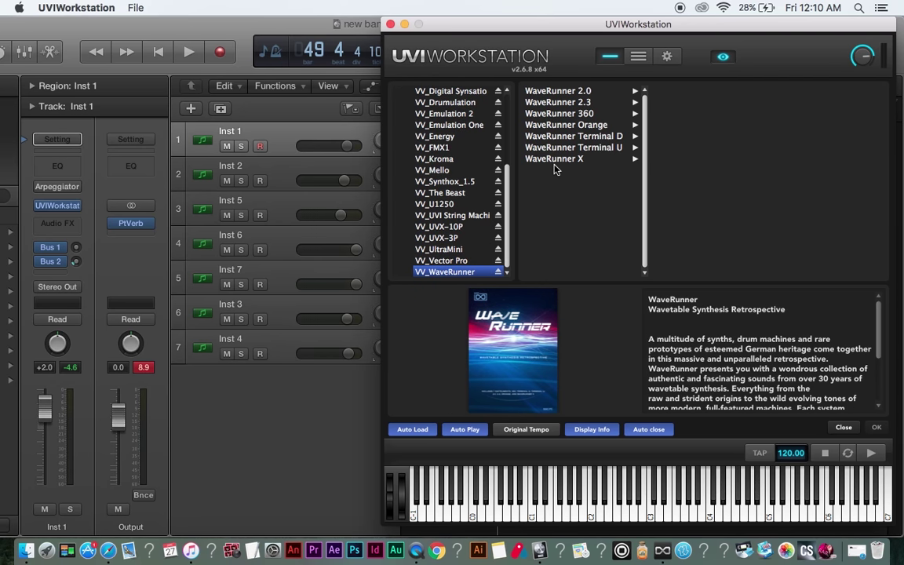
left_click(404, 24)
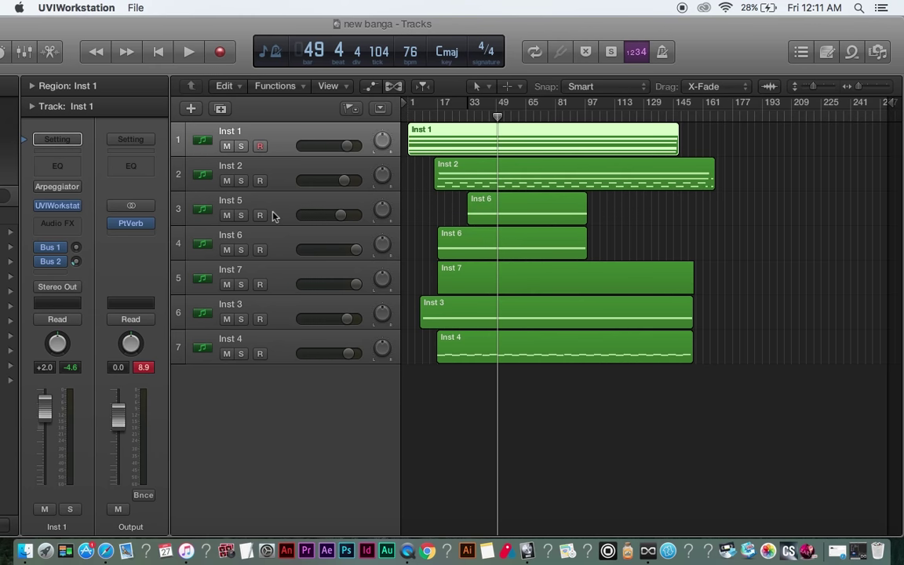
Step: Select the Inst 6 track and inspect its Emotional Strings patch in UVIWorkstation, then close the instrument
left_click(277, 236)
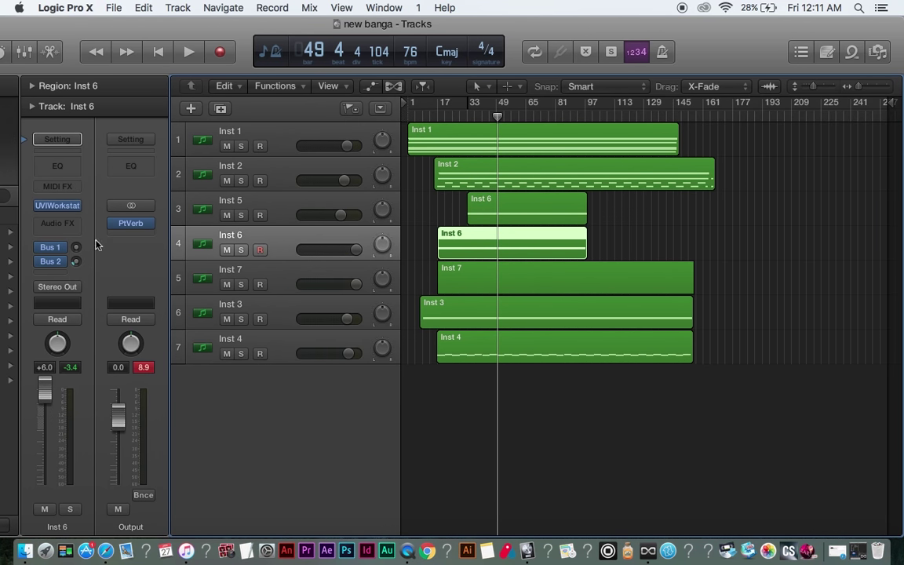
left_click(61, 205)
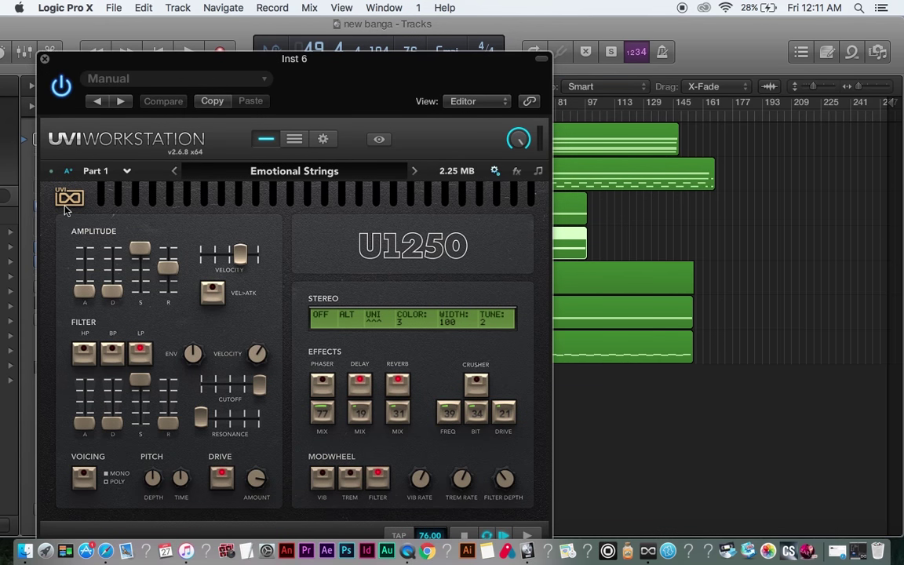
left_click(45, 59)
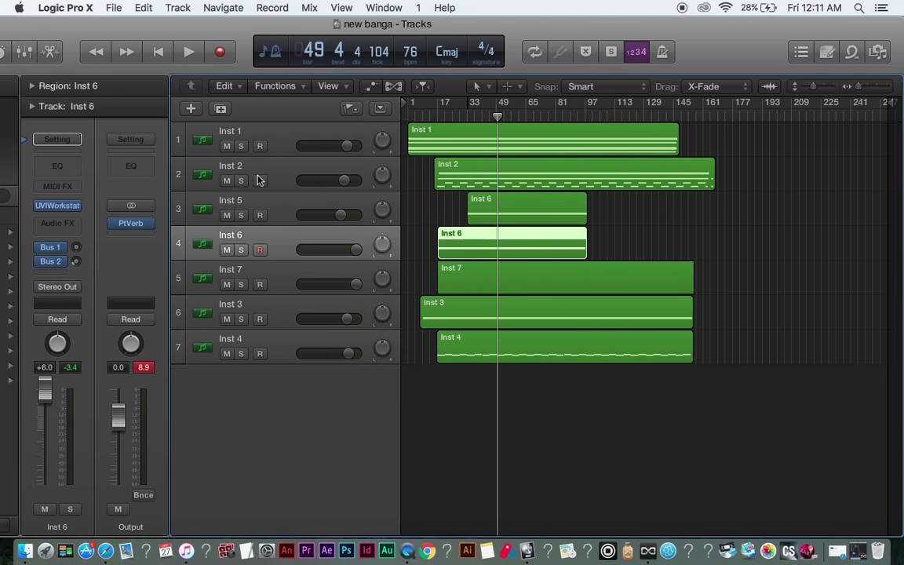
Step: Open the Inst 7 track's The 5o5 drum kit in UVIWorkstation, look through the BeatBox Anthology digital kits, and close the instrument
left_click(229, 270)
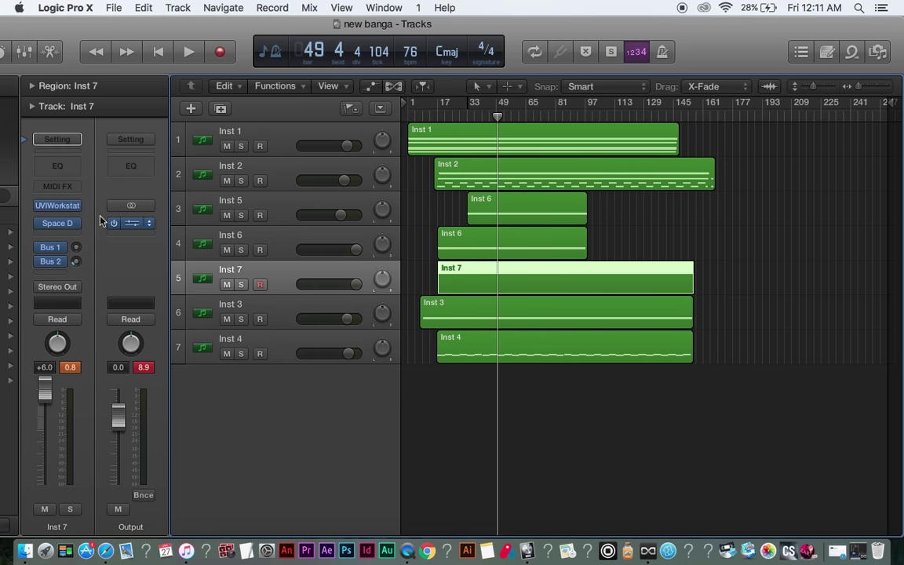
left_click(58, 205)
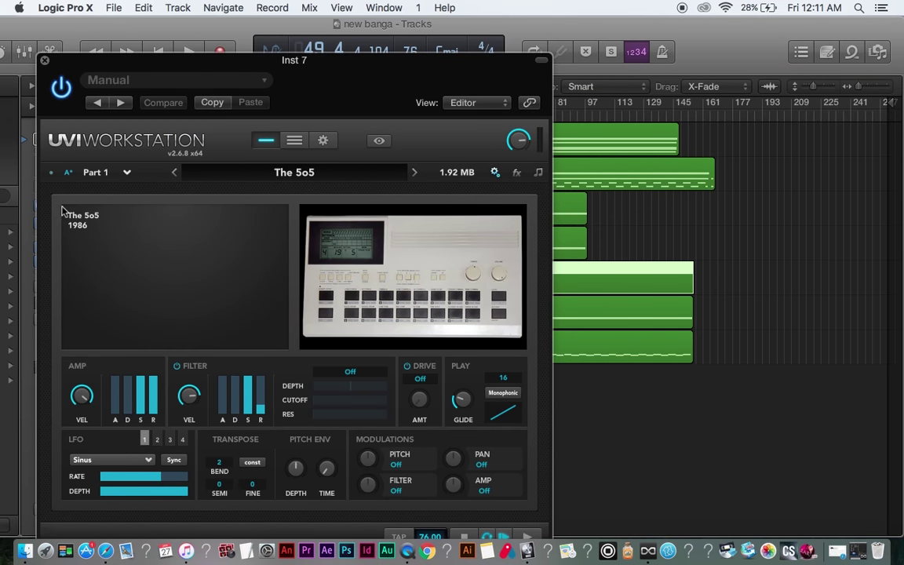
left_click(312, 182)
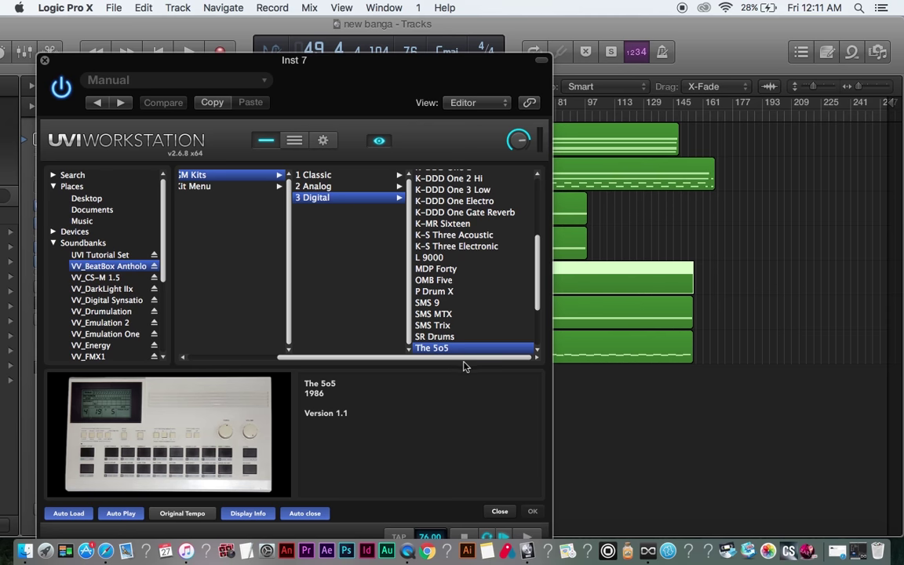
scroll(457, 345, "down", 4)
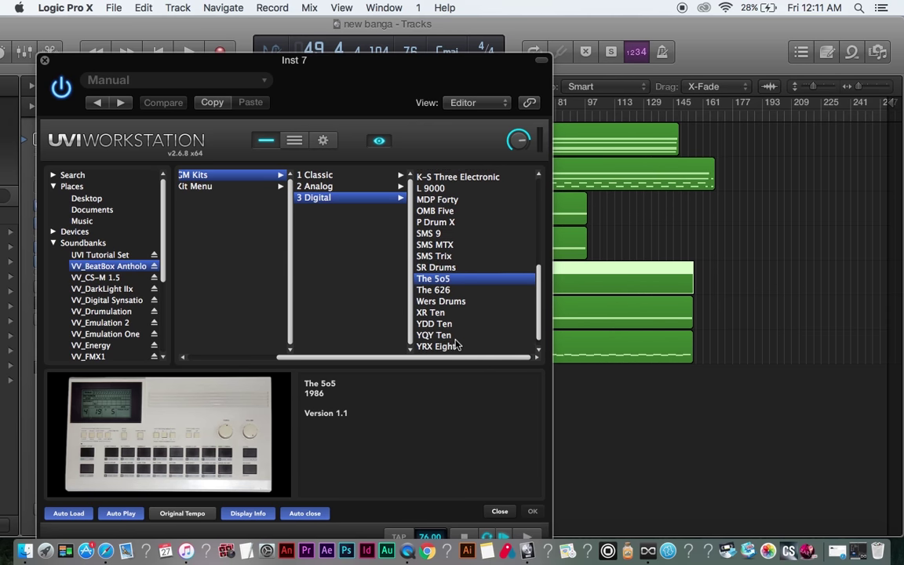
scroll(457, 345, "up", 5)
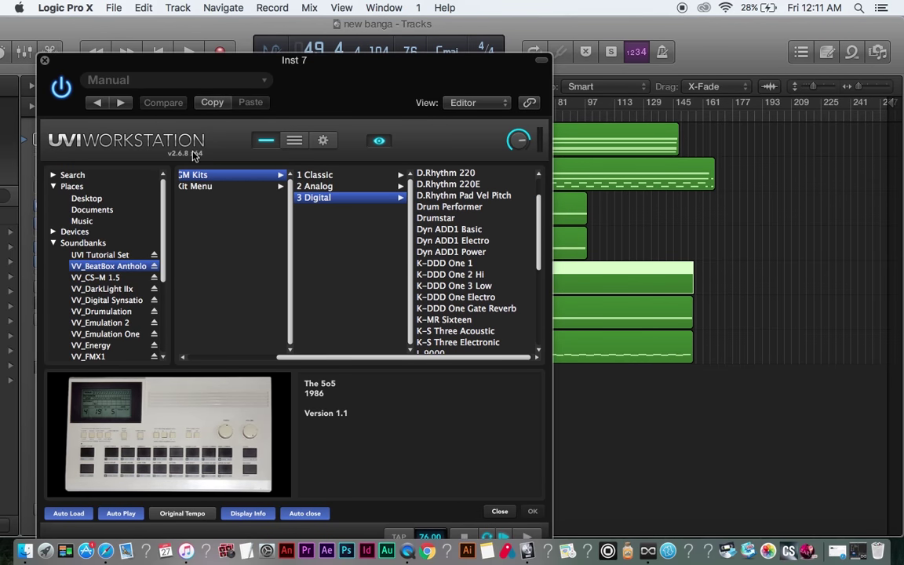
left_click(45, 60)
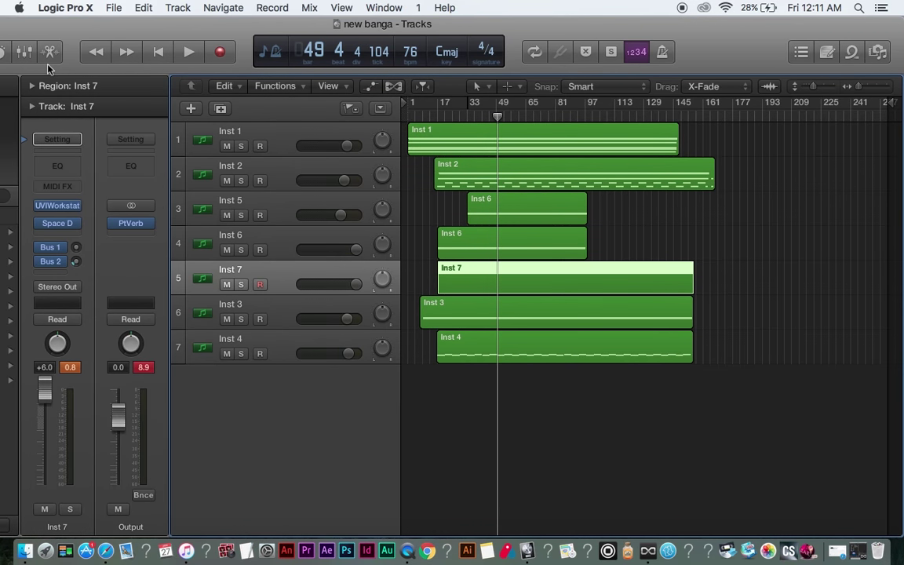